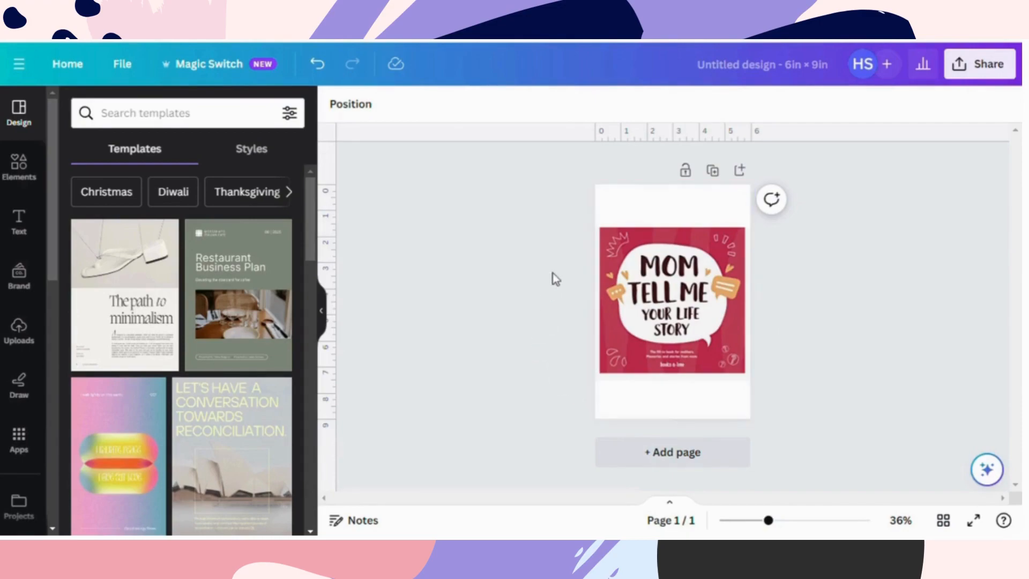
{"action": "left_click", "coordinate": [701, 332]}
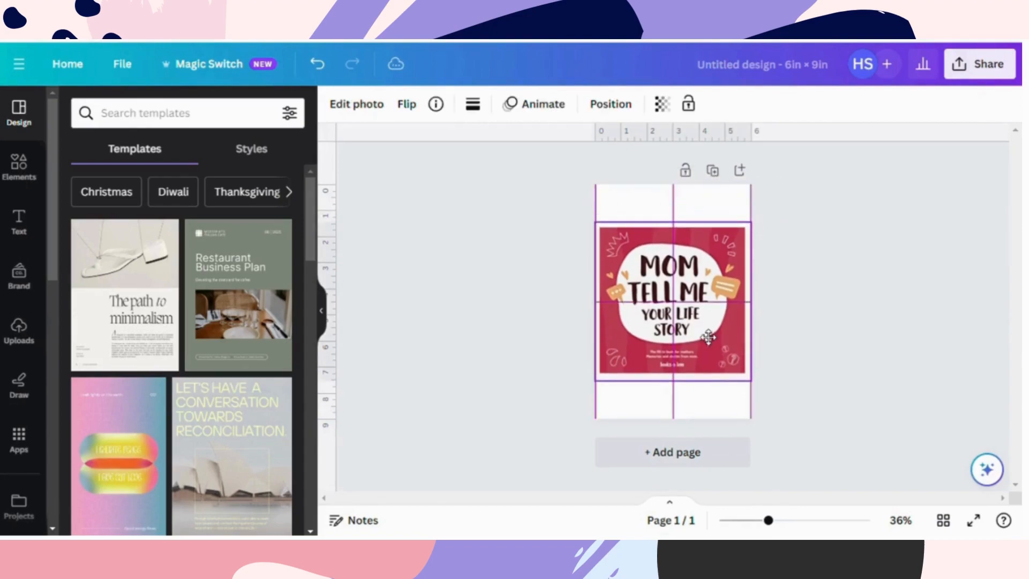
{"action": "left_click", "coordinate": [812, 346]}
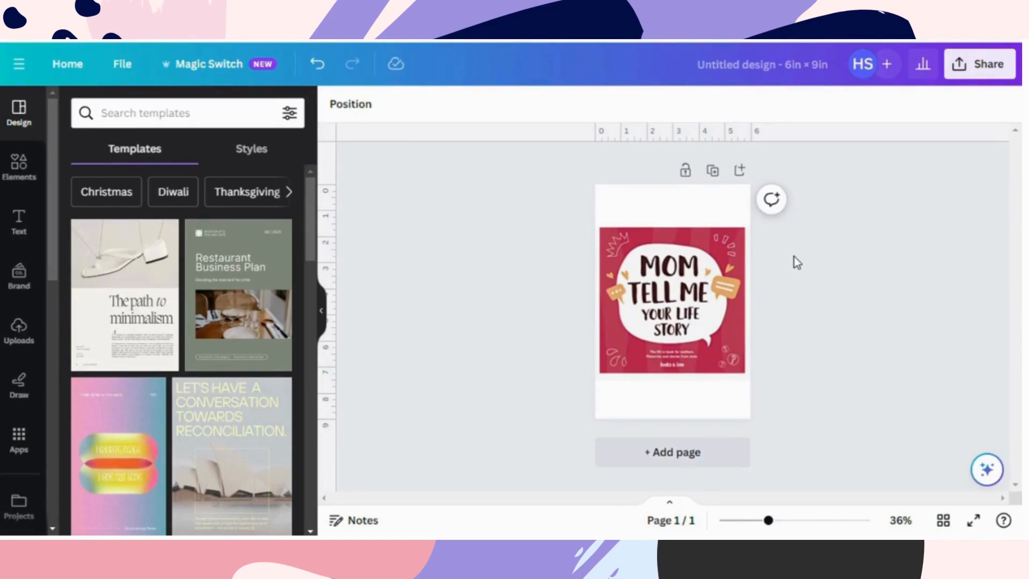
{"action": "left_click_drag", "start_coordinate": [653, 319], "coordinate": [663, 337]}
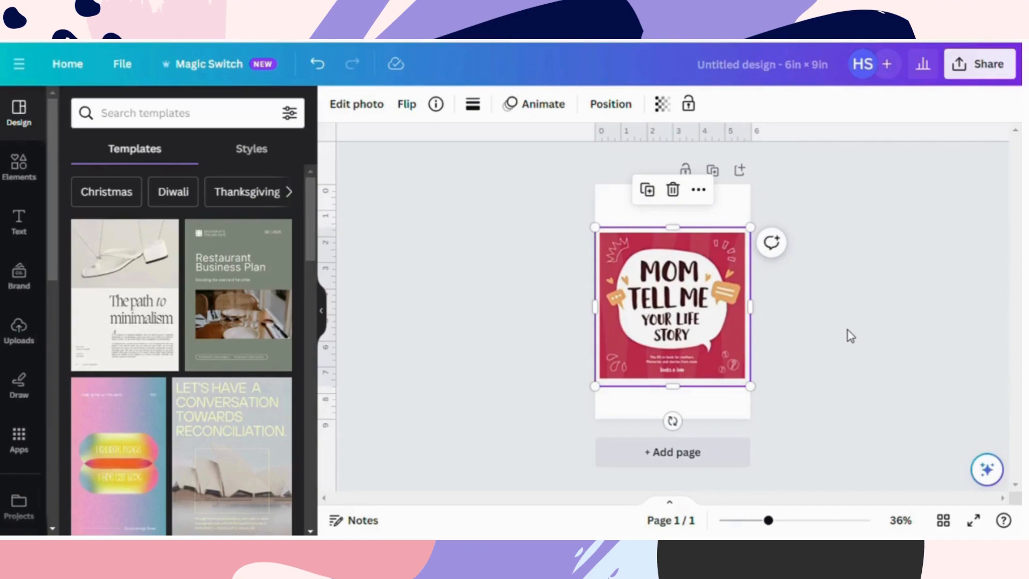
{"action": "left_click_drag", "start_coordinate": [705, 341], "coordinate": [704, 336]}
{"action": "left_click", "coordinate": [797, 327]}
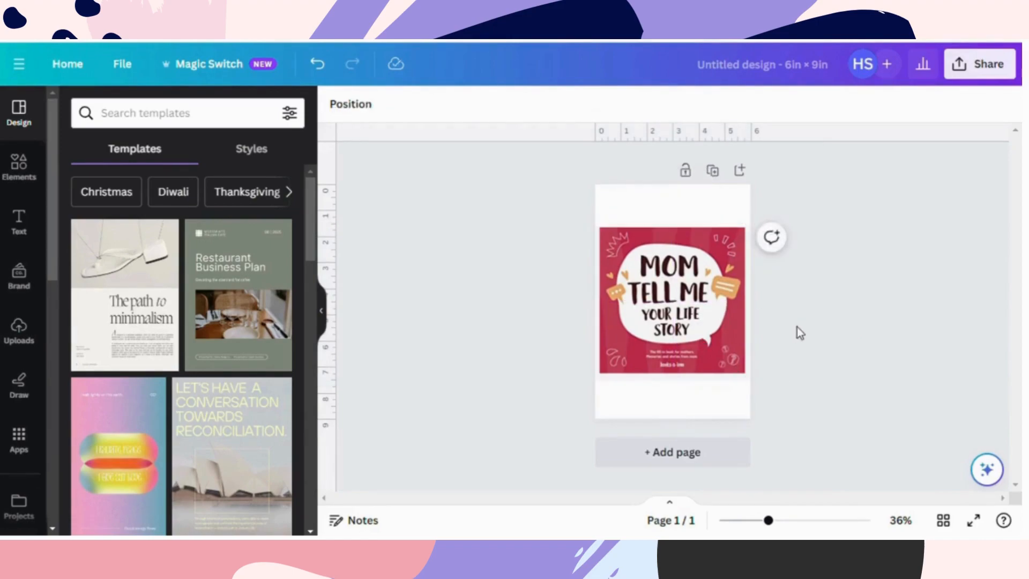
Examine the reference cover on page 1 up close, including its striped background, speech bubble, title lettering and doodles
{"action": "left_click_drag", "start_coordinate": [770, 520], "coordinate": [780, 521]}
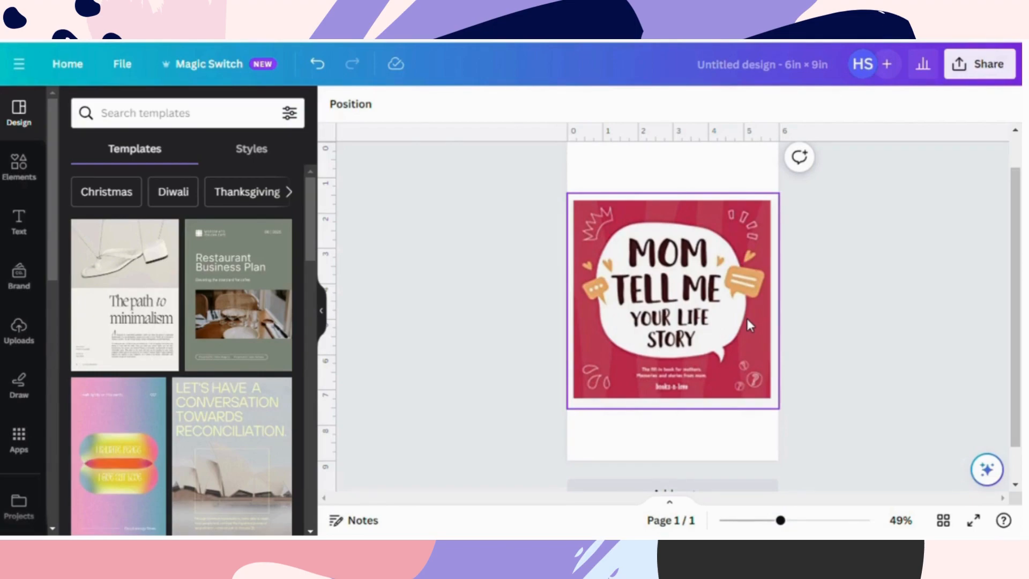
{"action": "scroll", "coordinate": [747, 325], "scroll_direction": "up", "scroll_amount": 1}
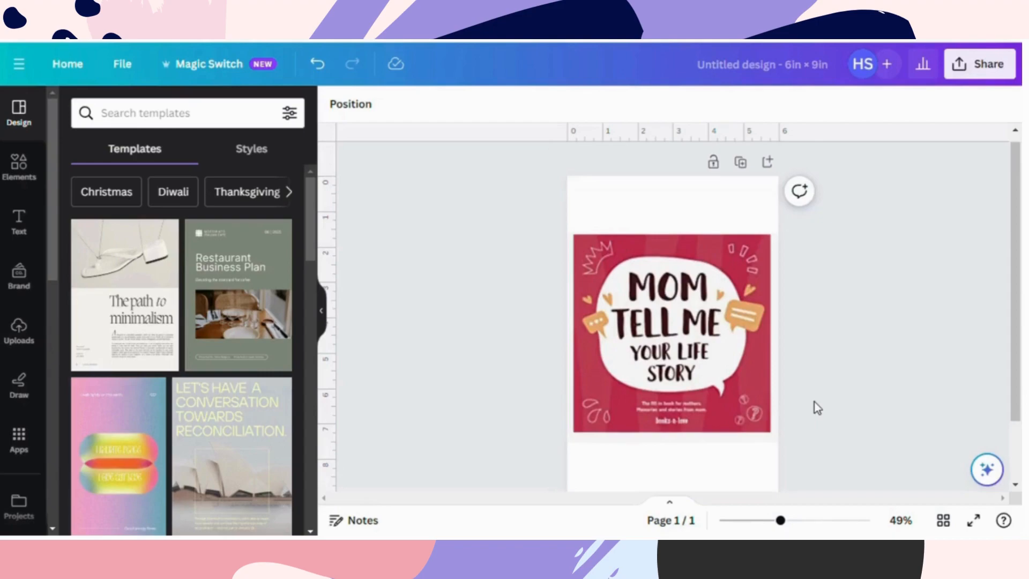
{"action": "left_click_drag", "start_coordinate": [781, 520], "coordinate": [813, 520]}
{"action": "scroll", "coordinate": [874, 472], "scroll_direction": "up", "scroll_amount": 2}
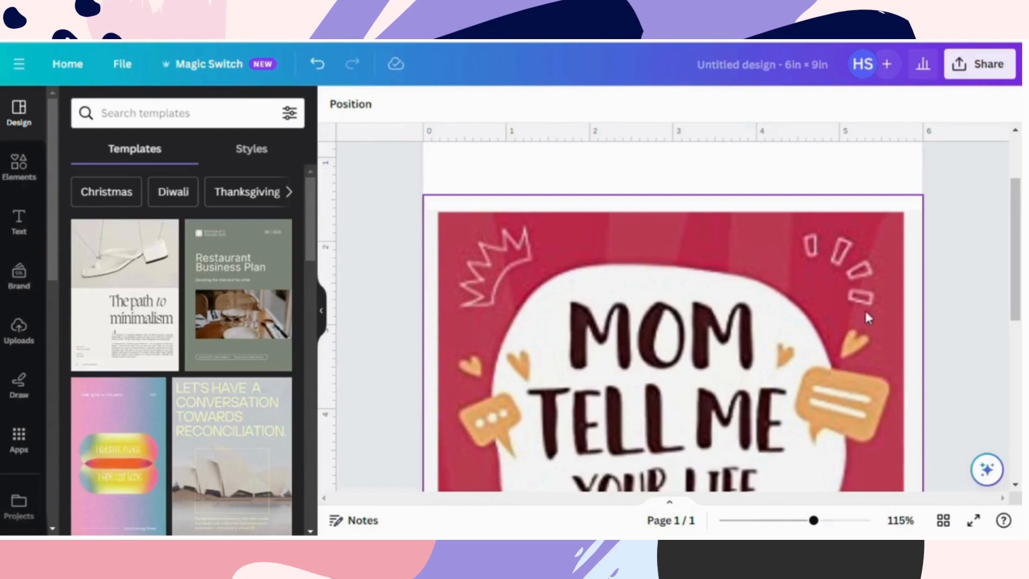
{"action": "left_click_drag", "start_coordinate": [822, 524], "coordinate": [826, 524]}
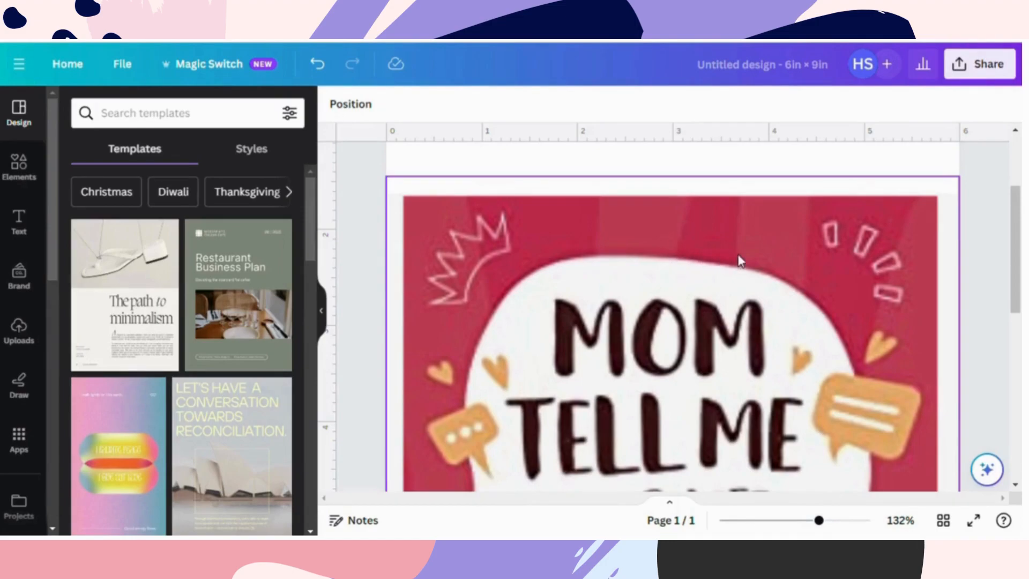
{"action": "left_click_drag", "start_coordinate": [819, 520], "coordinate": [782, 520]}
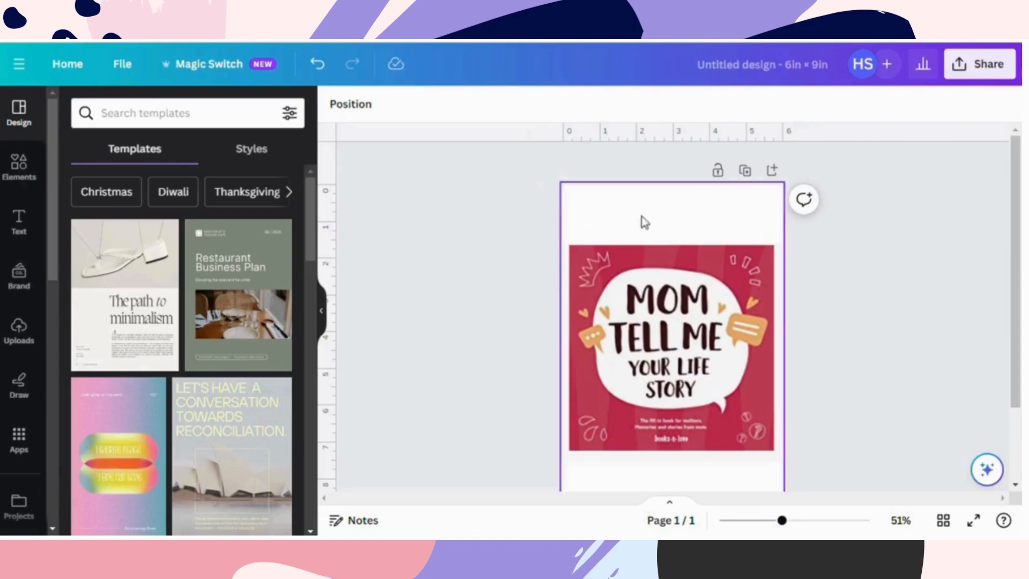
Add a second page and fill its background with the dark teal #4093a4 from the Salmon Sushi palette
{"action": "scroll", "coordinate": [796, 394], "scroll_direction": "down", "scroll_amount": 2}
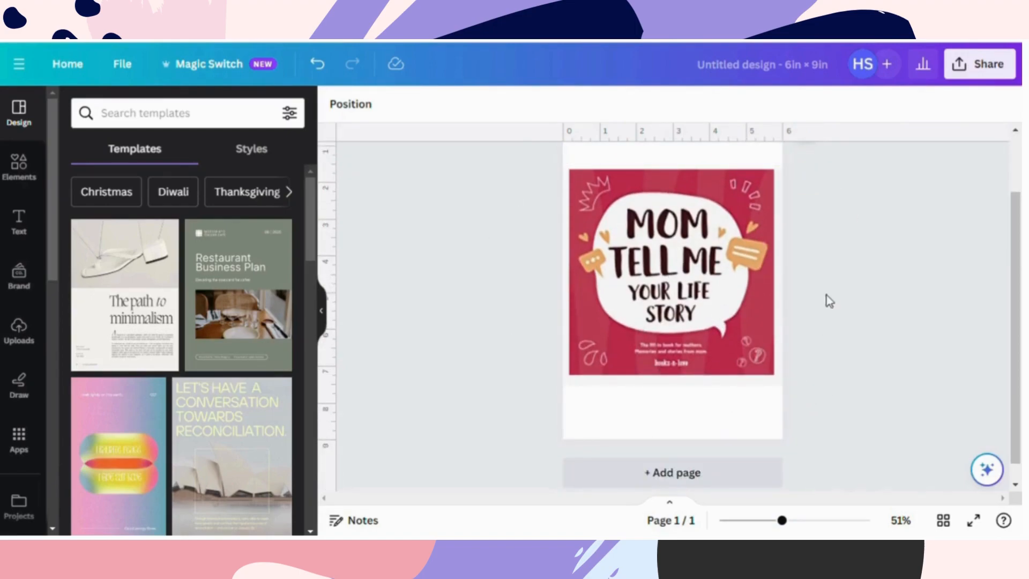
{"action": "left_click", "coordinate": [770, 476]}
{"action": "left_click", "coordinate": [336, 104]}
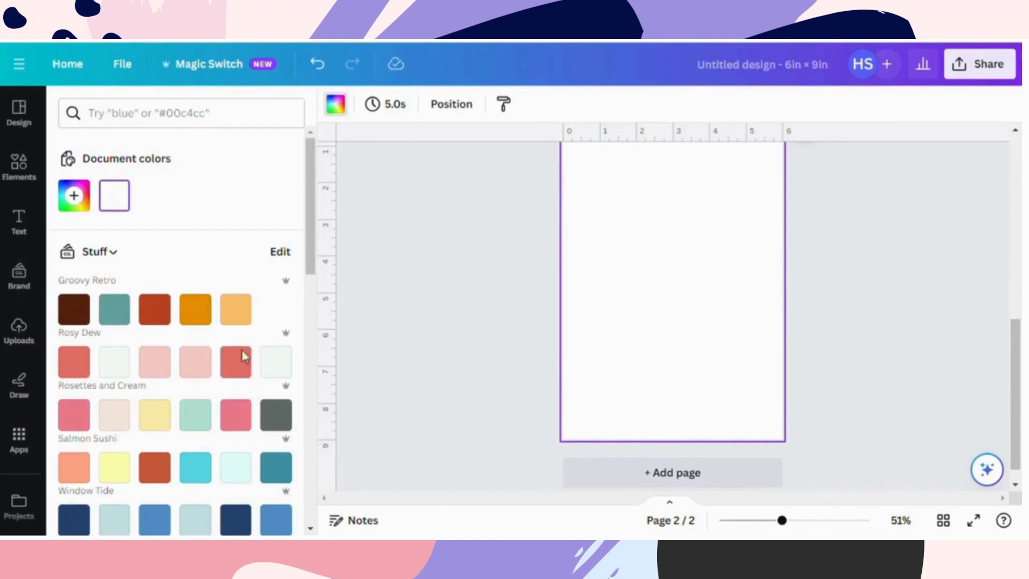
{"action": "left_click", "coordinate": [113, 309]}
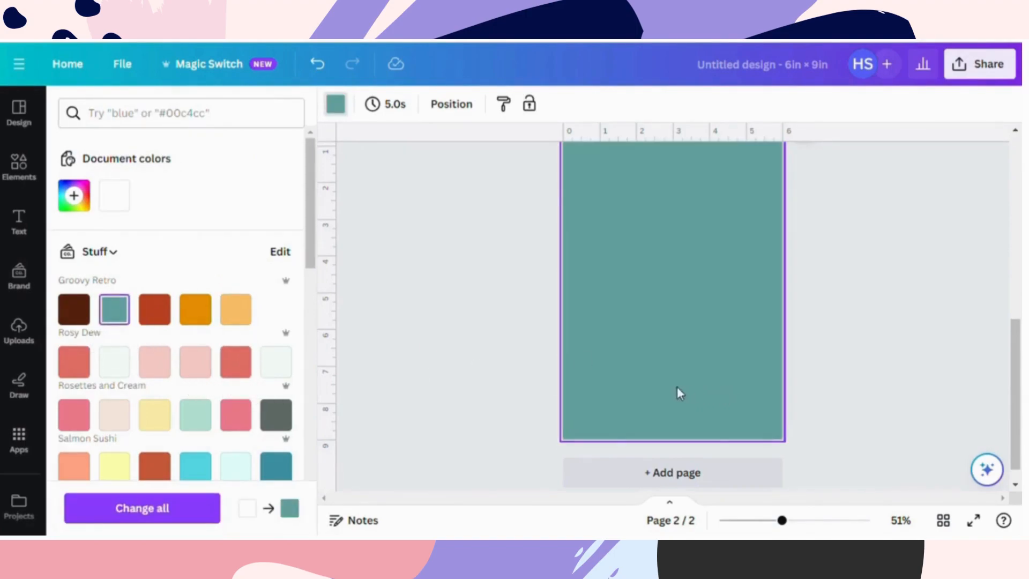
{"action": "scroll", "coordinate": [235, 364], "scroll_direction": "down", "scroll_amount": 1}
{"action": "scroll", "coordinate": [303, 408], "scroll_direction": "down", "scroll_amount": 1}
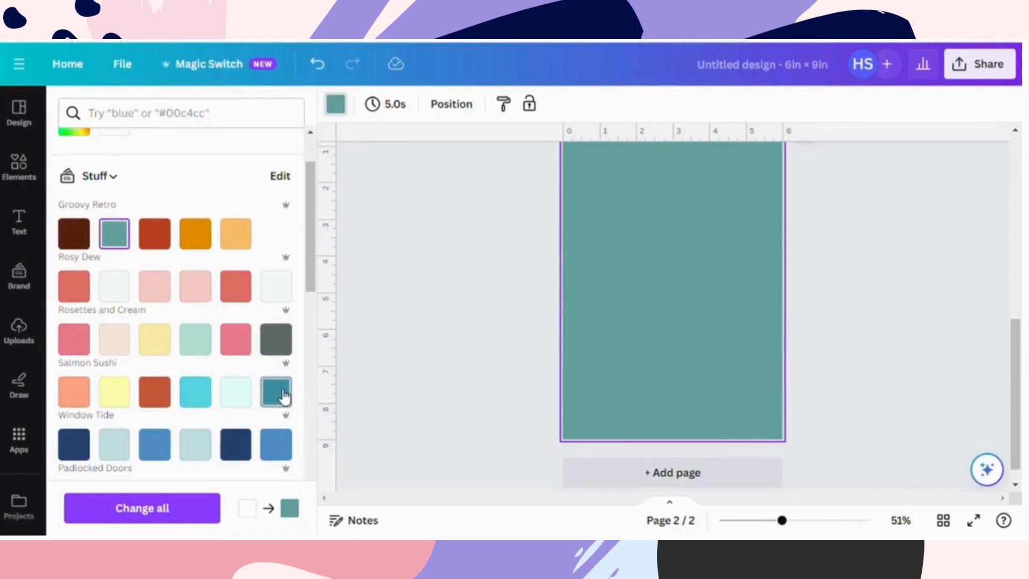
{"action": "left_click", "coordinate": [279, 395]}
{"action": "left_click", "coordinate": [847, 296]}
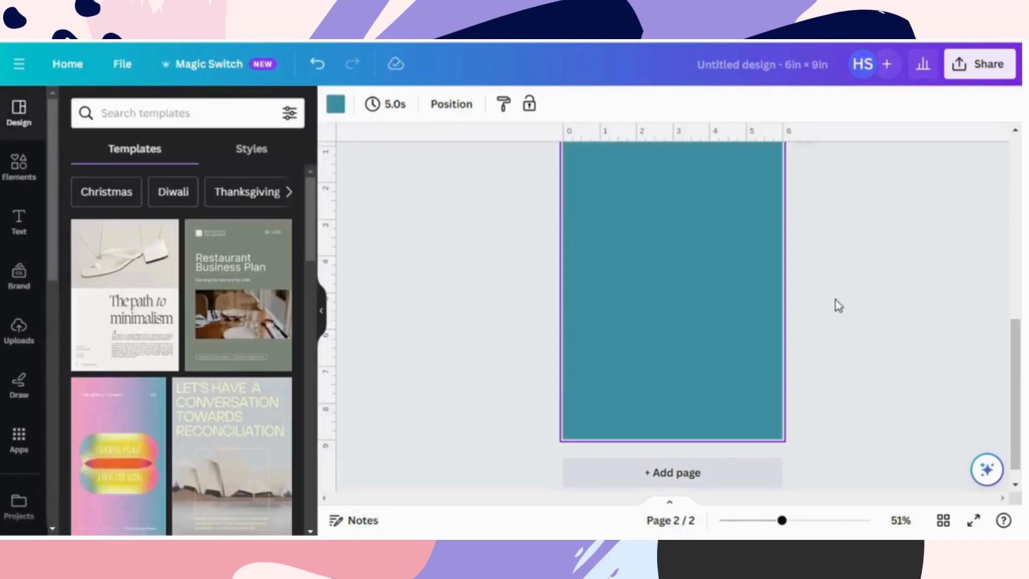
Insert a trapezoid with its narrow side up from the basic shapes onto page 2
{"action": "scroll", "coordinate": [818, 300], "scroll_direction": "up", "scroll_amount": 1}
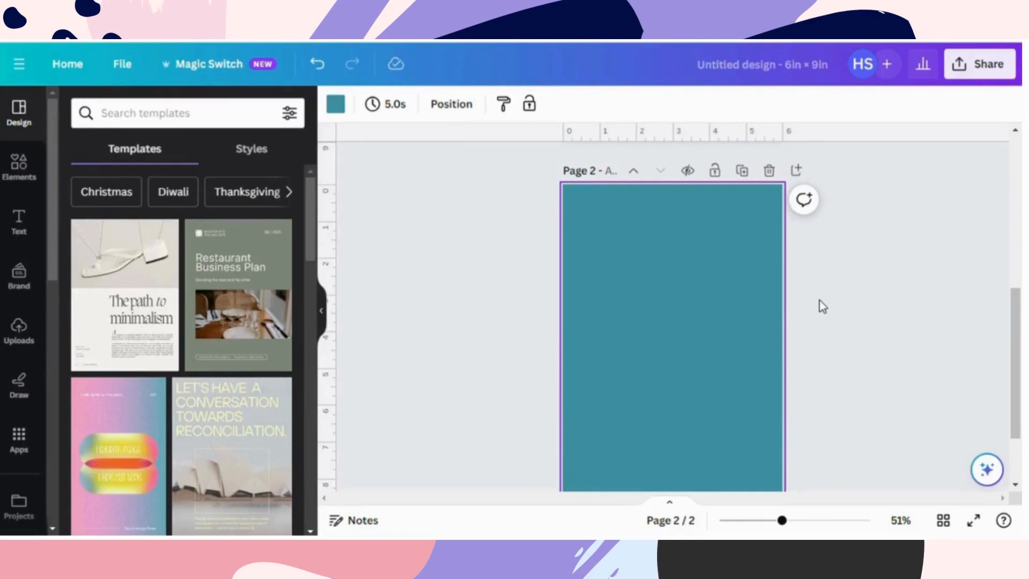
{"action": "scroll", "coordinate": [819, 300], "scroll_direction": "up", "scroll_amount": 5}
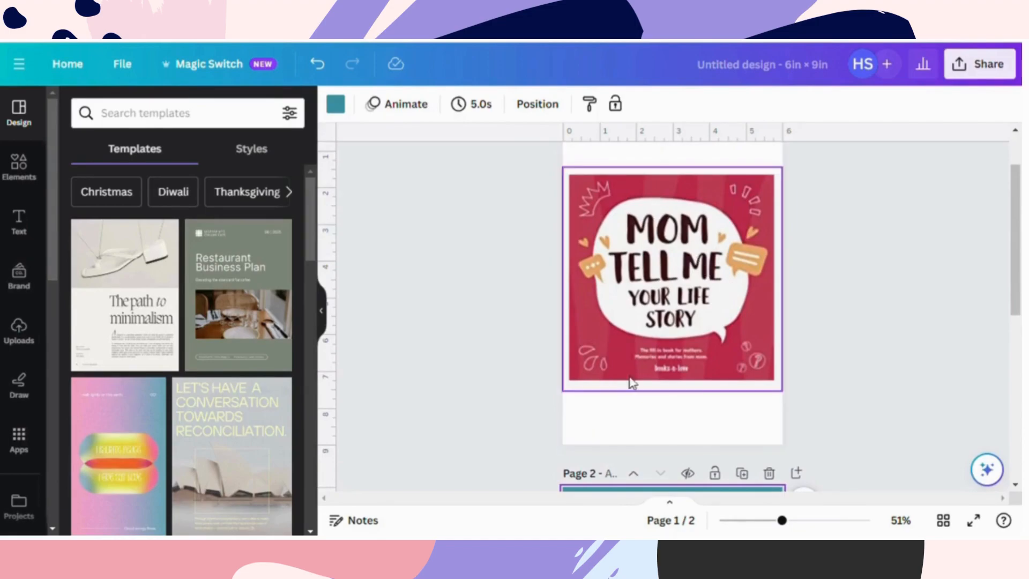
{"action": "scroll", "coordinate": [583, 305], "scroll_direction": "down", "scroll_amount": 5}
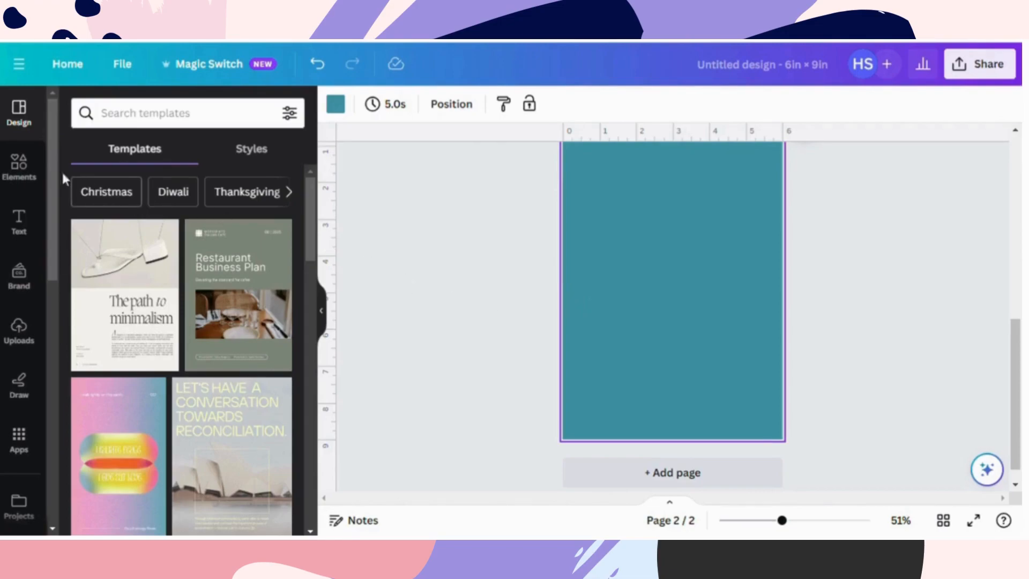
{"action": "left_click", "coordinate": [32, 167]}
{"action": "left_click", "coordinate": [273, 301]}
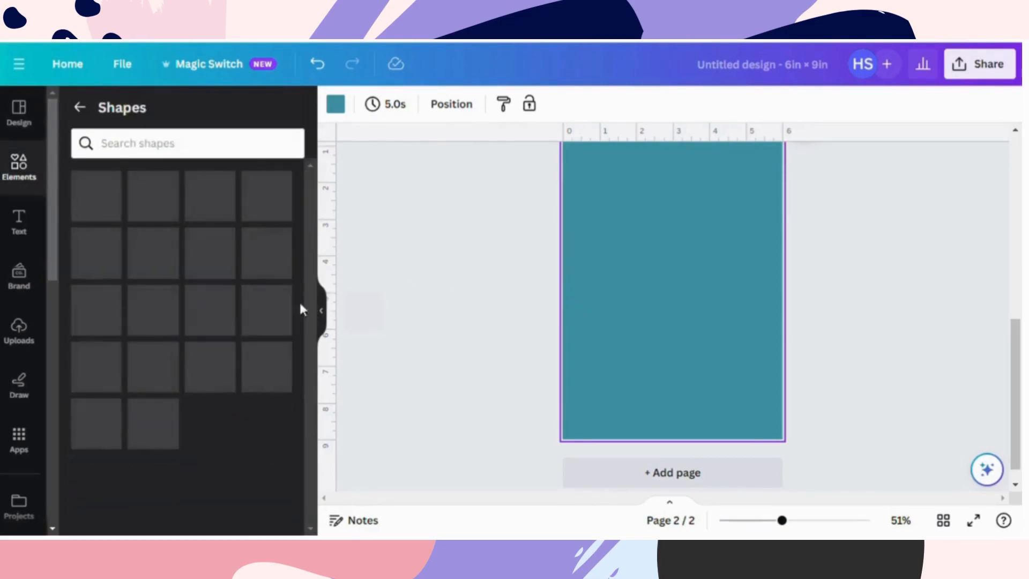
{"action": "scroll", "coordinate": [252, 316], "scroll_direction": "down", "scroll_amount": 4}
{"action": "scroll", "coordinate": [263, 324], "scroll_direction": "down", "scroll_amount": 5}
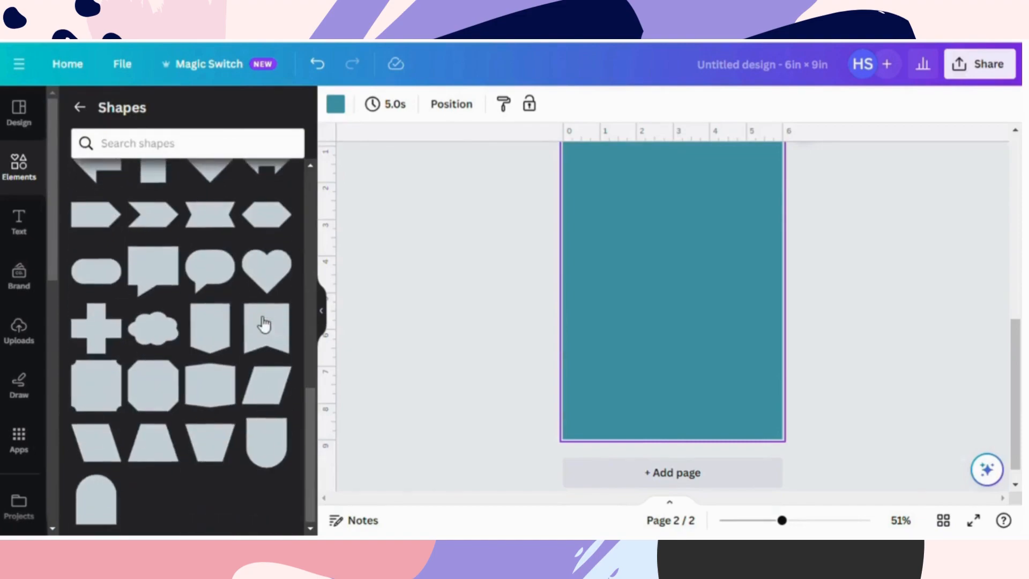
{"action": "left_click", "coordinate": [156, 452]}
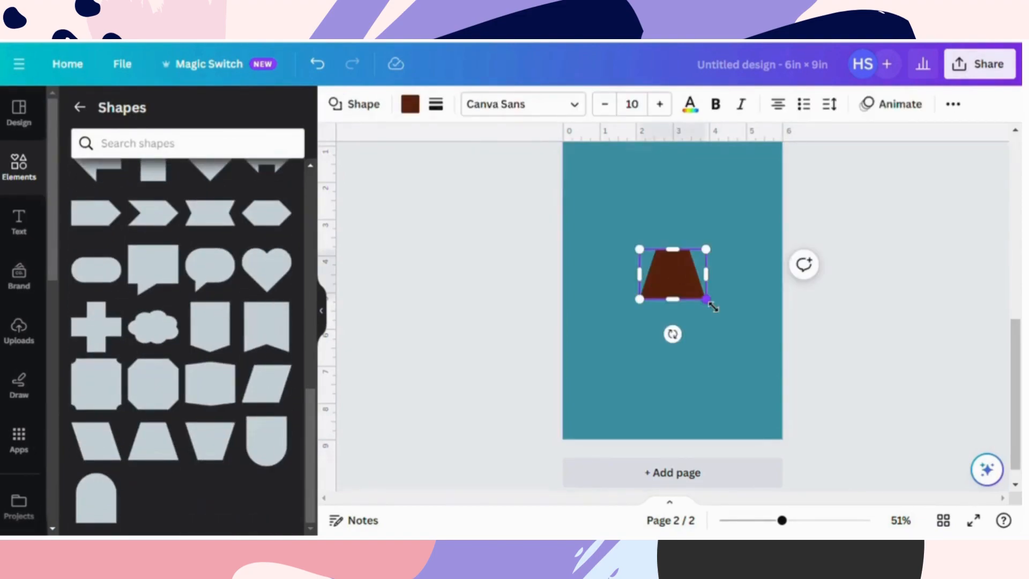
Recolor the trapezoid to #4AA8BB, a slightly lighter shade of the teal background
{"action": "scroll", "coordinate": [714, 305], "scroll_direction": "up", "scroll_amount": 2}
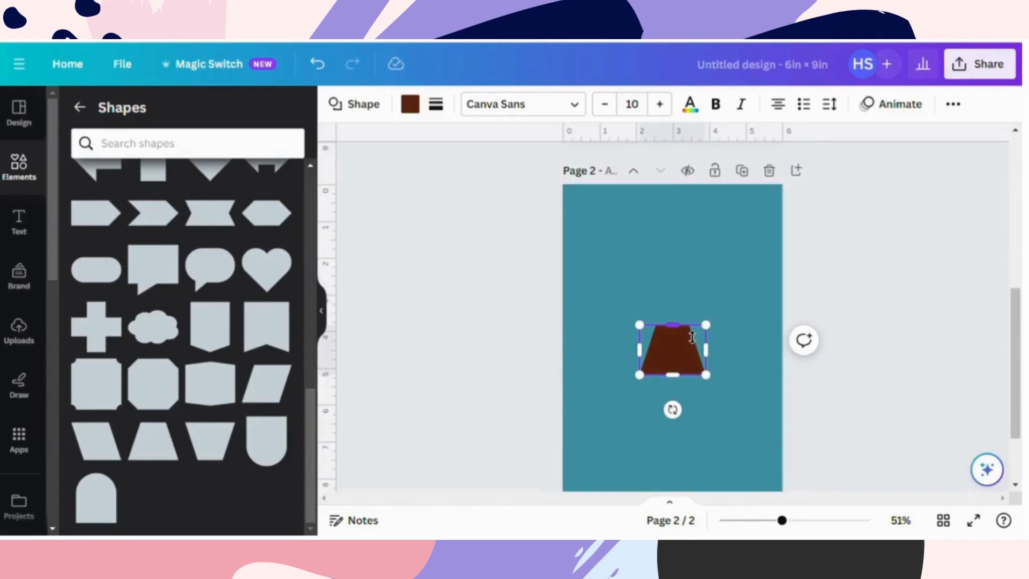
{"action": "left_click", "coordinate": [410, 104]}
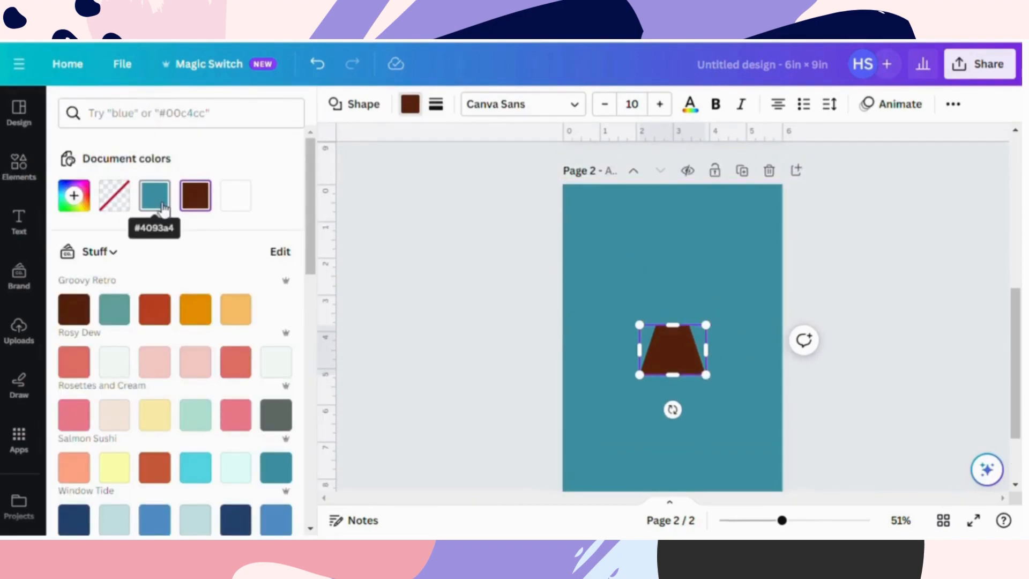
{"action": "left_click", "coordinate": [160, 204]}
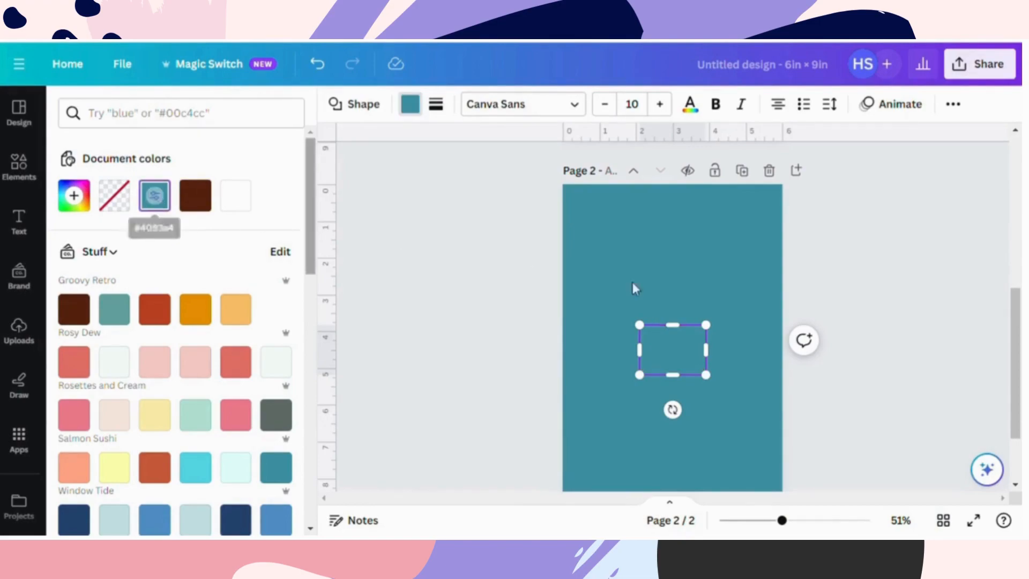
{"action": "left_click", "coordinate": [75, 206]}
{"action": "left_click_drag", "start_coordinate": [198, 299], "coordinate": [197, 288]}
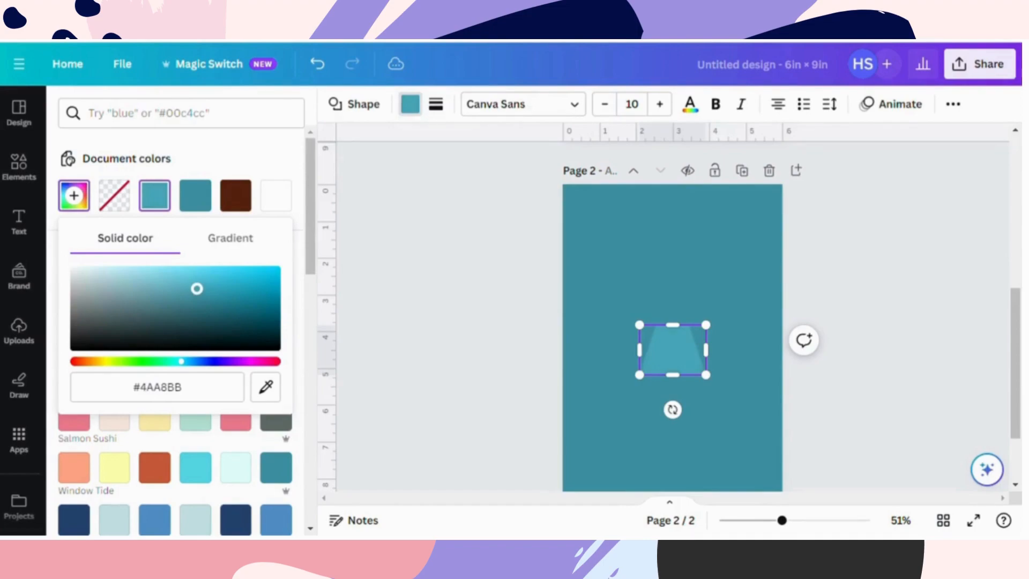
Stretch the trapezoid beyond the page height and arrange varied copies side by side as uneven vertical stripes across page 2
{"action": "left_click", "coordinate": [686, 378]}
{"action": "left_click_drag", "start_coordinate": [686, 378], "coordinate": [630, 495]}
{"action": "left_click_drag", "start_coordinate": [609, 329], "coordinate": [609, 332]}
{"action": "left_click", "coordinate": [582, 147]}
{"action": "left_click_drag", "start_coordinate": [621, 201], "coordinate": [698, 194]}
{"action": "left_click_drag", "start_coordinate": [756, 340], "coordinate": [520, 341]}
{"action": "left_click_drag", "start_coordinate": [616, 397], "coordinate": [609, 398]}
{"action": "left_click_drag", "start_coordinate": [634, 340], "coordinate": [617, 346]}
{"action": "left_click_drag", "start_coordinate": [689, 370], "coordinate": [665, 370]}
{"action": "left_click_drag", "start_coordinate": [597, 340], "coordinate": [595, 349]}
{"action": "left_click_drag", "start_coordinate": [694, 340], "coordinate": [688, 339]}
{"action": "left_click", "coordinate": [599, 348]}
{"action": "left_click", "coordinate": [566, 148]}
{"action": "left_click_drag", "start_coordinate": [607, 292], "coordinate": [791, 287]}
{"action": "left_click", "coordinate": [685, 241]}
{"action": "left_click", "coordinate": [633, 145]}
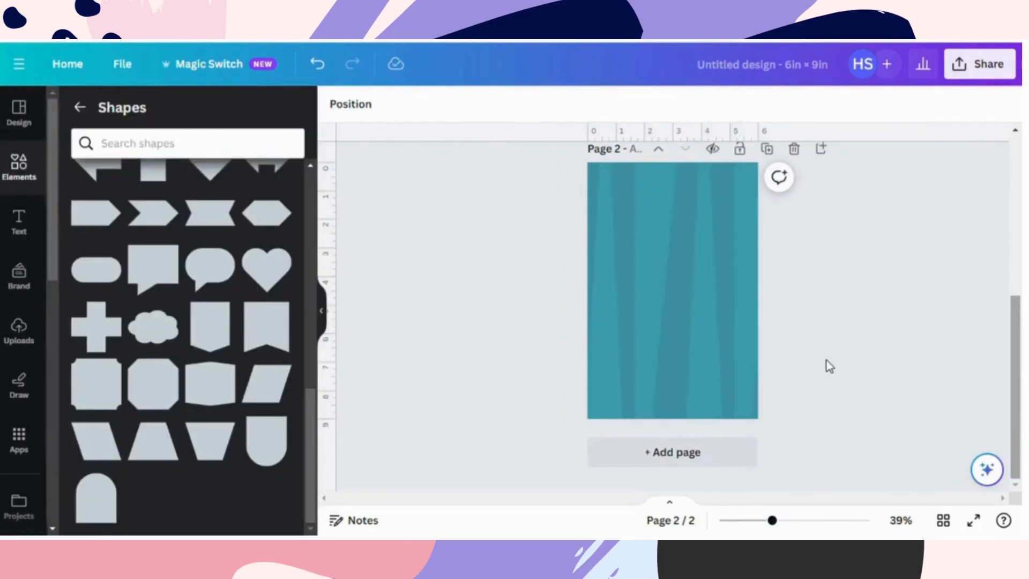
Insert a rounded speech bubble over the stripes on page 2 and enlarge it to about 5 in wide
{"action": "scroll", "coordinate": [802, 325], "scroll_direction": "up", "scroll_amount": 5}
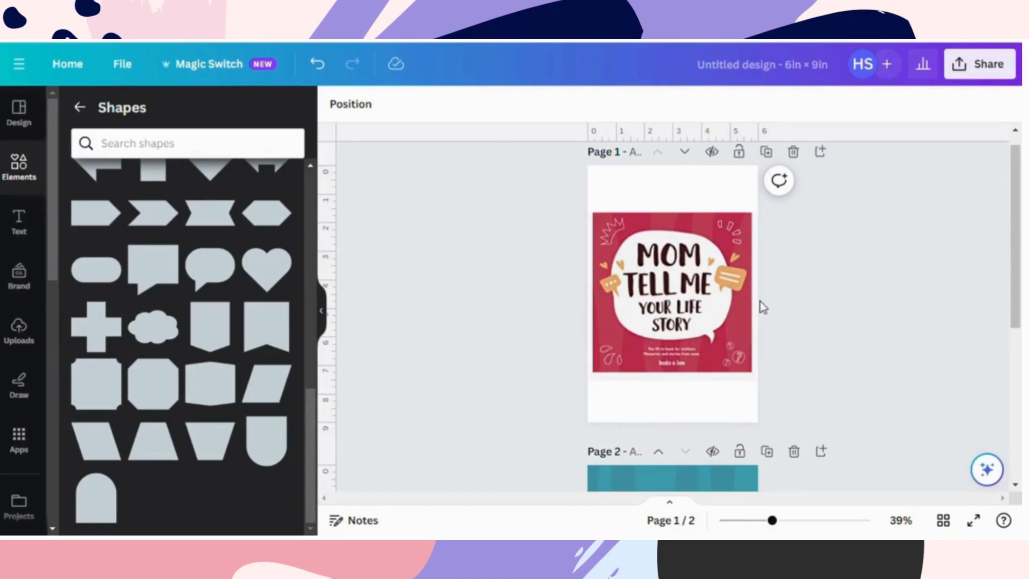
{"action": "scroll", "coordinate": [766, 303], "scroll_direction": "down", "scroll_amount": 5}
{"action": "left_click", "coordinate": [208, 273]}
{"action": "left_click_drag", "start_coordinate": [650, 270], "coordinate": [608, 234]}
{"action": "left_click_drag", "start_coordinate": [700, 314], "coordinate": [745, 370]}
Fill the speech bubble with white and center it horizontally on the page
{"action": "left_click", "coordinate": [410, 104]}
{"action": "left_click", "coordinate": [75, 237]}
{"action": "left_click_drag", "start_coordinate": [676, 231], "coordinate": [692, 217]}
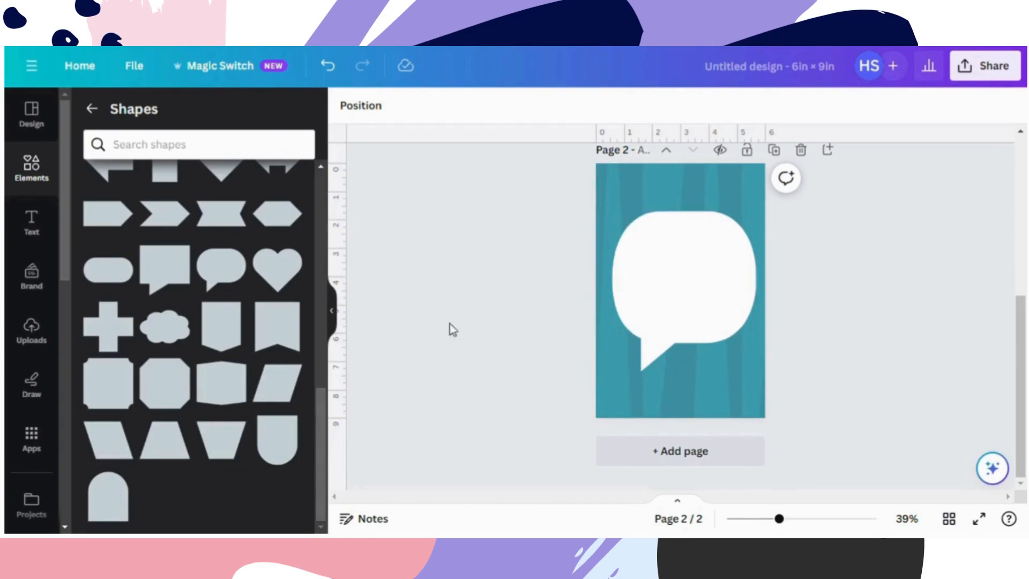
Add the title "WHAT DID YOU SAY?" to the speech bubble in the Subtitle text style, sized and wrapped onto two lines
{"action": "left_click", "coordinate": [32, 226]}
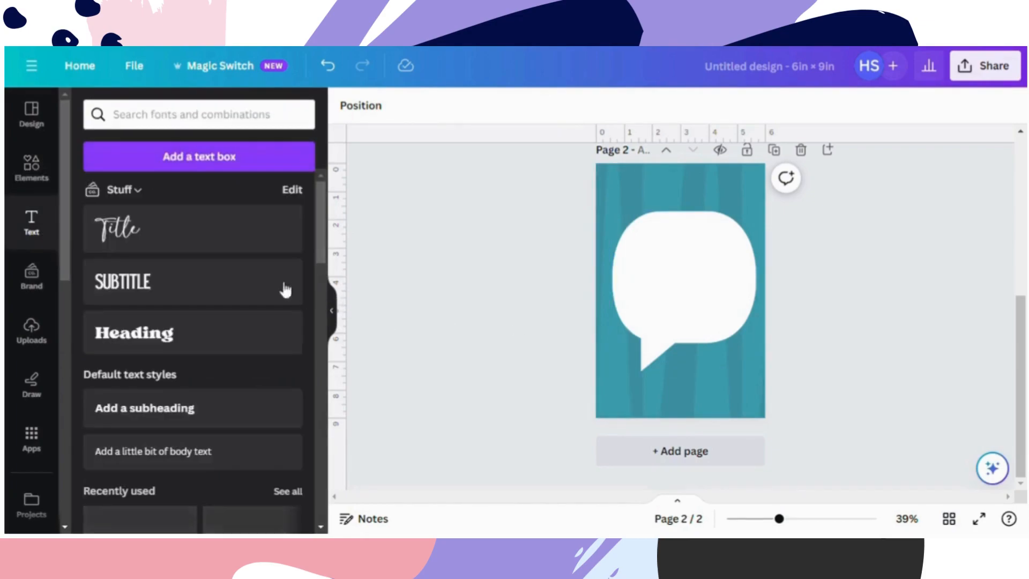
{"action": "left_click", "coordinate": [242, 282]}
{"action": "left_click_drag", "start_coordinate": [660, 279], "coordinate": [619, 259]}
{"action": "left_click_drag", "start_coordinate": [674, 333], "coordinate": [701, 310]}
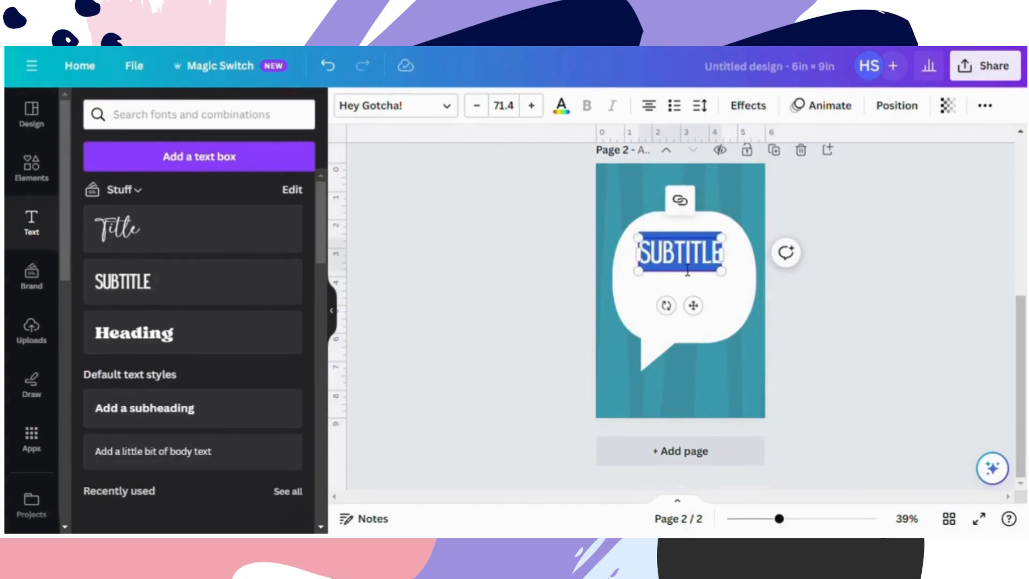
{"action": "type", "text": "WHAT DID YOU SAY?"}
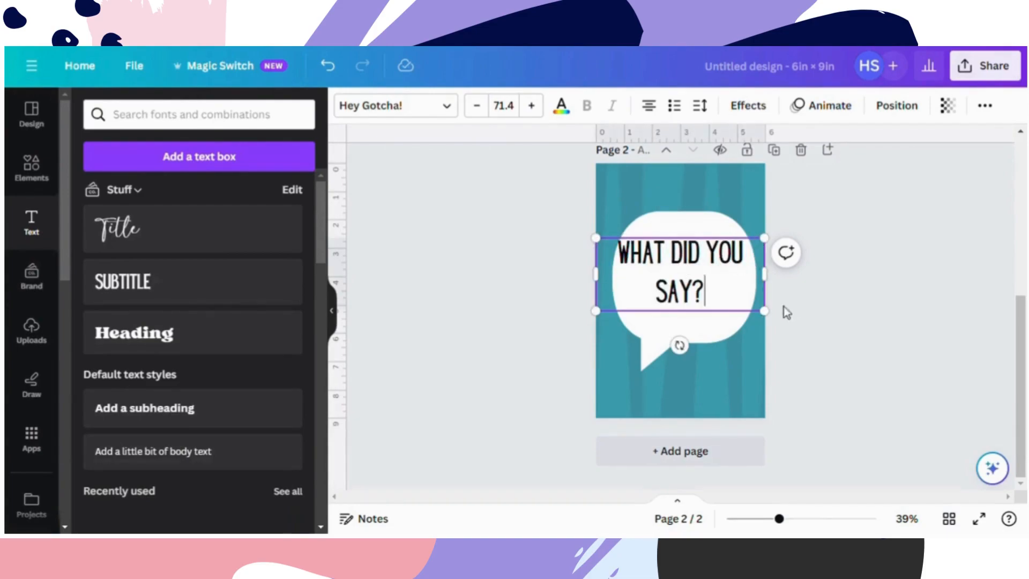
{"action": "left_click_drag", "start_coordinate": [765, 311], "coordinate": [711, 290]}
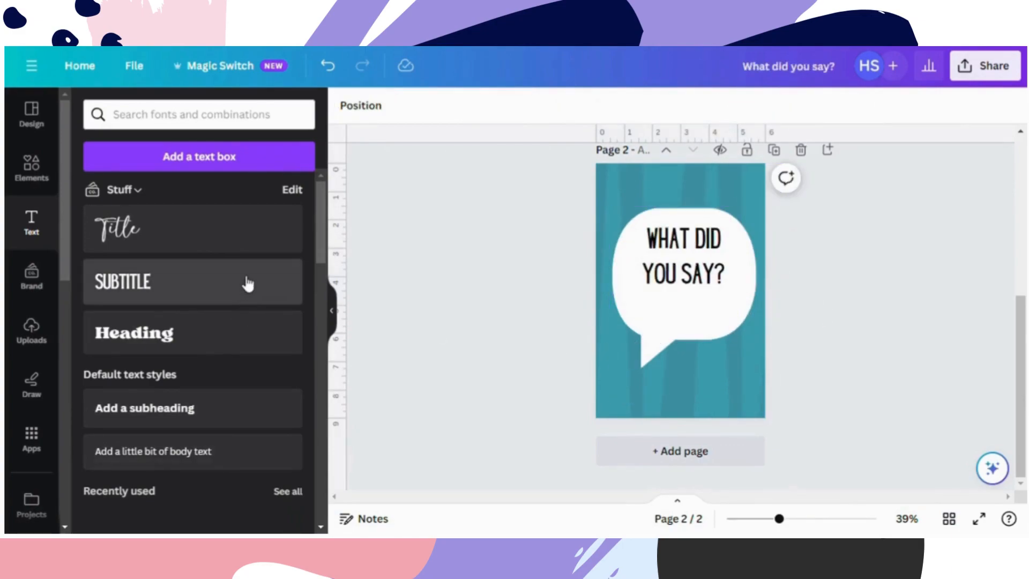
Add the line "A FUNNY QUOTE BOOK" in the Subtitle text style and place it directly below the title
{"action": "left_click", "coordinate": [248, 284]}
{"action": "left_click_drag", "start_coordinate": [694, 331], "coordinate": [694, 341]}
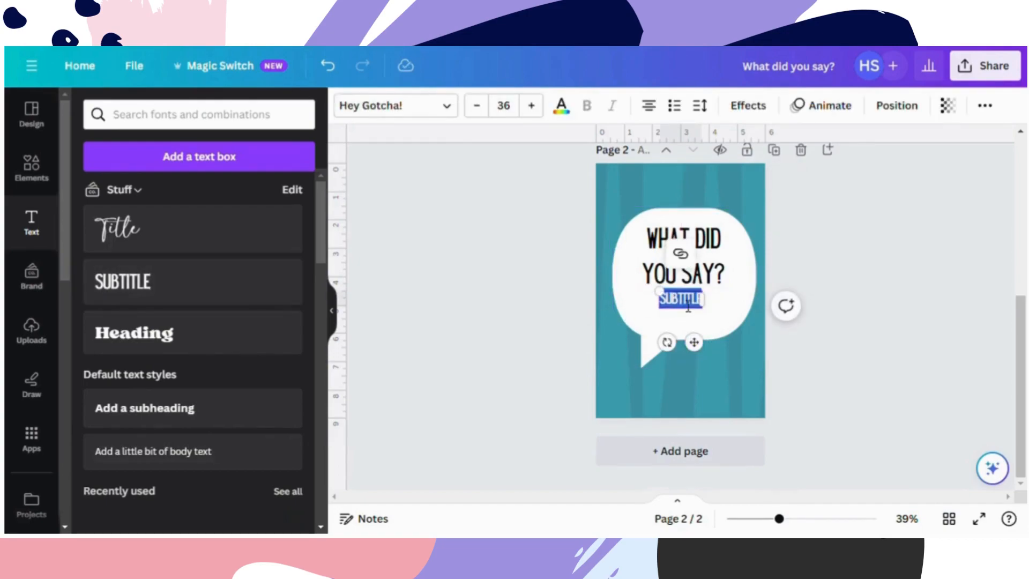
{"action": "type", "text": "A FL"}
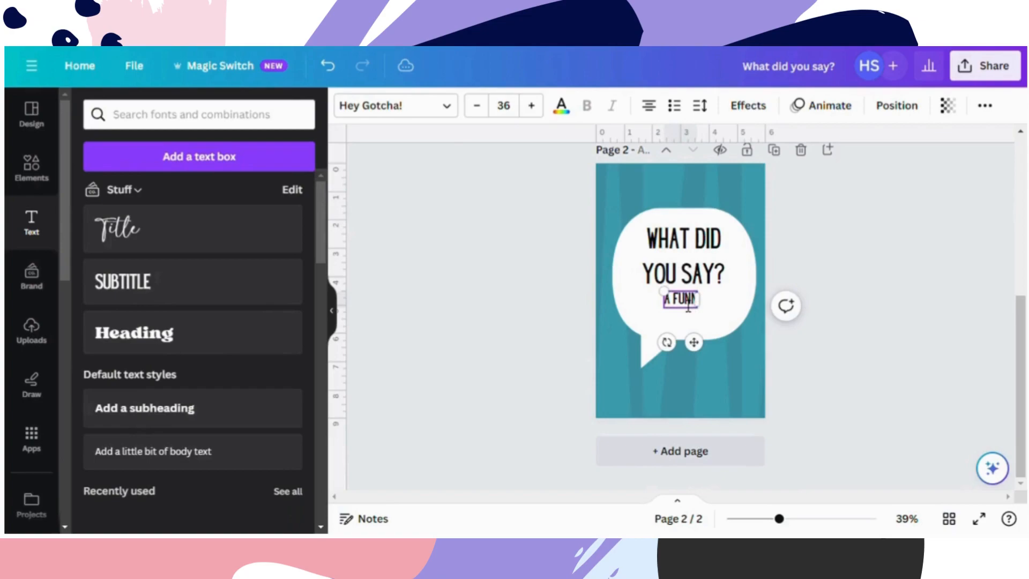
{"action": "type", "text": "NNY QUOTE BOOK"}
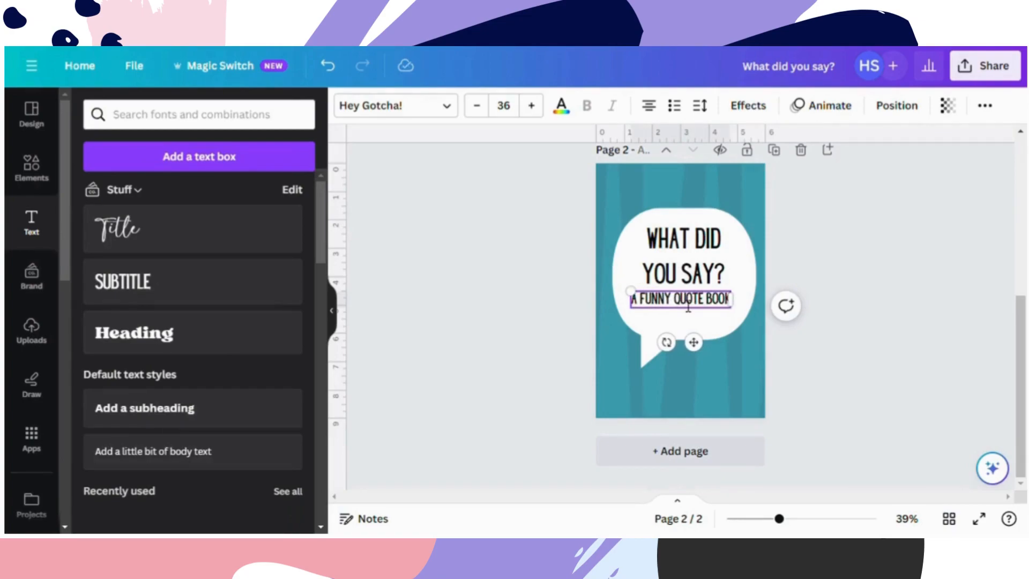
{"action": "left_click_drag", "start_coordinate": [693, 342], "coordinate": [707, 362]}
Change the title "WHAT DID YOU SAY?" in the speech bubble to the Oatmeal Raisin Serif font
{"action": "left_click", "coordinate": [711, 257]}
{"action": "left_click_drag", "start_coordinate": [710, 257], "coordinate": [698, 258]}
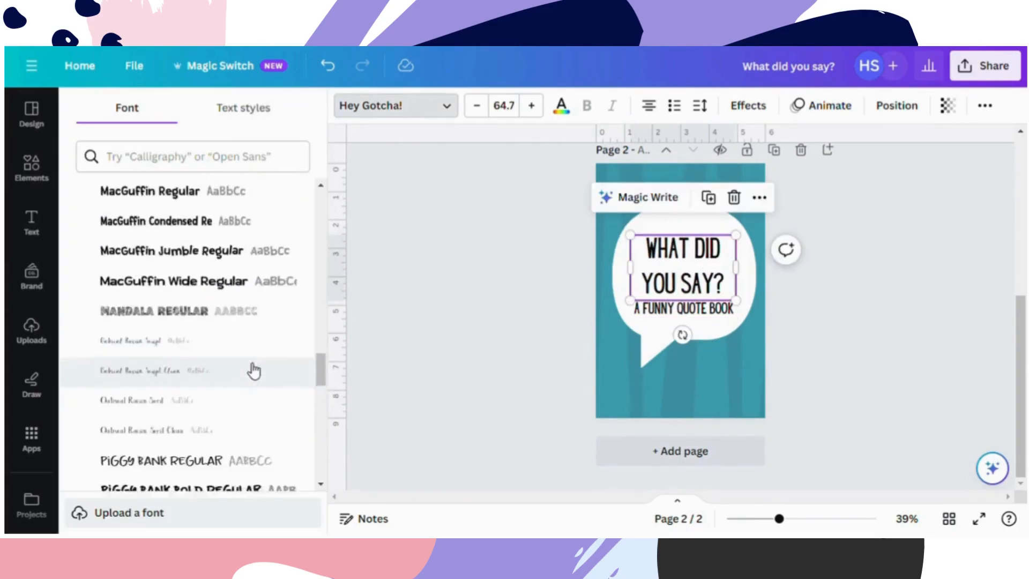
{"action": "scroll", "coordinate": [253, 367], "scroll_direction": "down", "scroll_amount": 4}
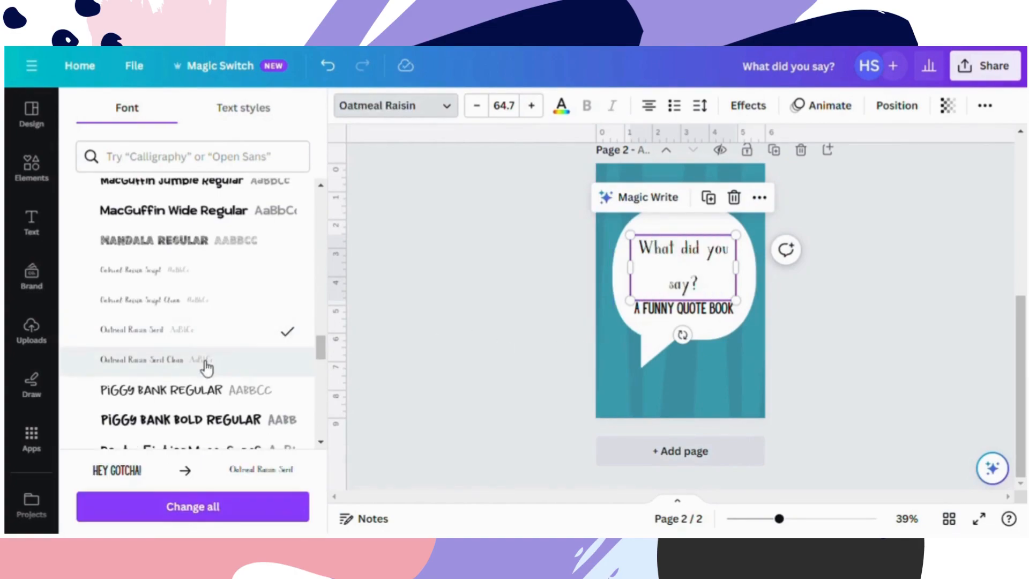
{"action": "left_click", "coordinate": [717, 284]}
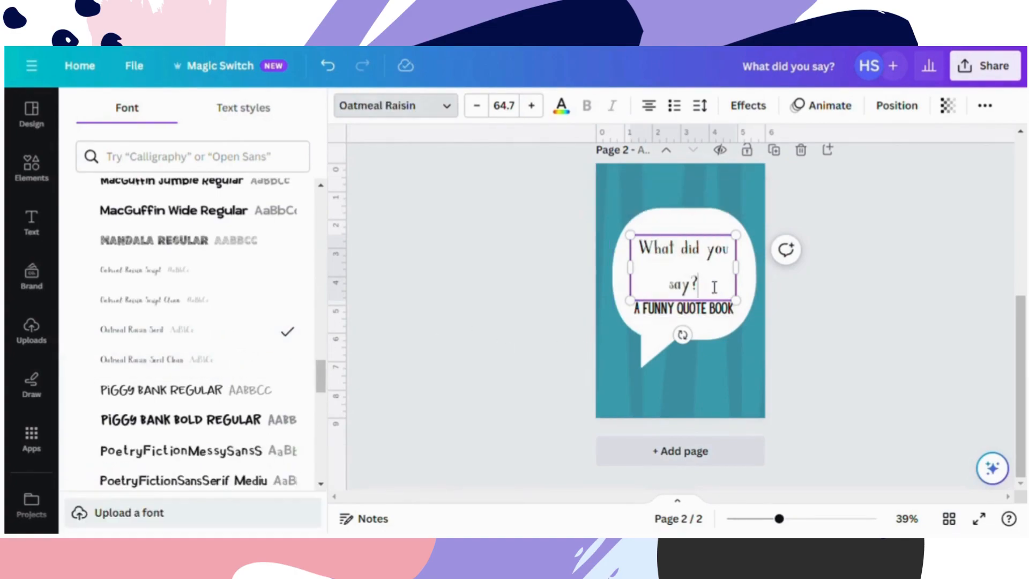
Convert the title to uppercase, enlarge it to size 82.9 and tighten its line spacing
{"action": "key", "text": "ctrl+a"}
{"action": "left_click", "coordinate": [985, 105]}
{"action": "left_click", "coordinate": [906, 142]}
{"action": "left_click_drag", "start_coordinate": [736, 301], "coordinate": [765, 318]}
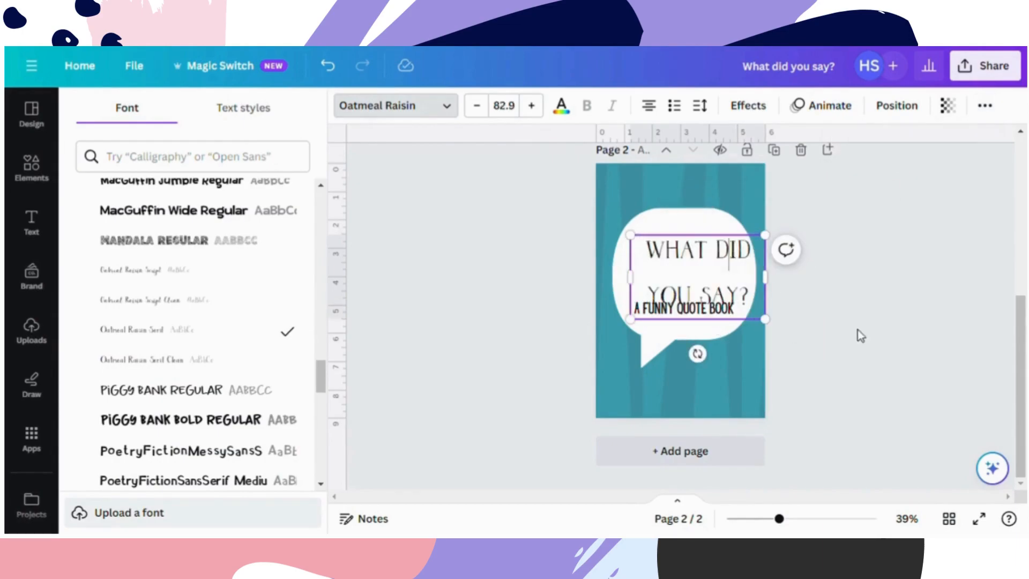
{"action": "left_click", "coordinate": [700, 106]}
{"action": "left_click_drag", "start_coordinate": [779, 207], "coordinate": [729, 208]}
Enlarge the title to size 94 and center it within the speech bubble above the subtitle
{"action": "left_click", "coordinate": [857, 320]}
{"action": "mouse_move", "coordinate": [717, 254]}
{"action": "left_mouse_down"}
{"action": "mouse_move", "coordinate": [706, 249]}
{"action": "mouse_move", "coordinate": [705, 265]}
{"action": "left_mouse_up"}
{"action": "left_click", "coordinate": [811, 298]}
{"action": "left_click_drag", "start_coordinate": [747, 291], "coordinate": [765, 300]}
{"action": "left_click", "coordinate": [727, 283]}
{"action": "left_click", "coordinate": [890, 278]}
{"action": "left_click_drag", "start_coordinate": [718, 275], "coordinate": [713, 276]}
{"action": "left_click", "coordinate": [803, 313]}
{"action": "left_click", "coordinate": [713, 276]}
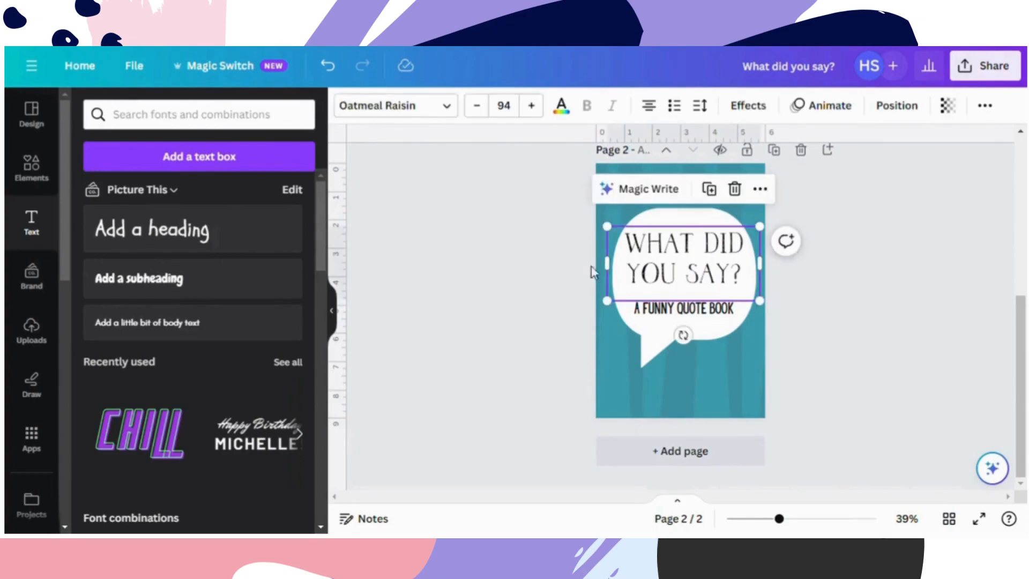
Set the subtitle "A funny quote book" in Oatmeal Raisin Script at size 63.3 and align it with the title in the bubble
{"action": "left_click", "coordinate": [726, 321]}
{"action": "left_click", "coordinate": [395, 106]}
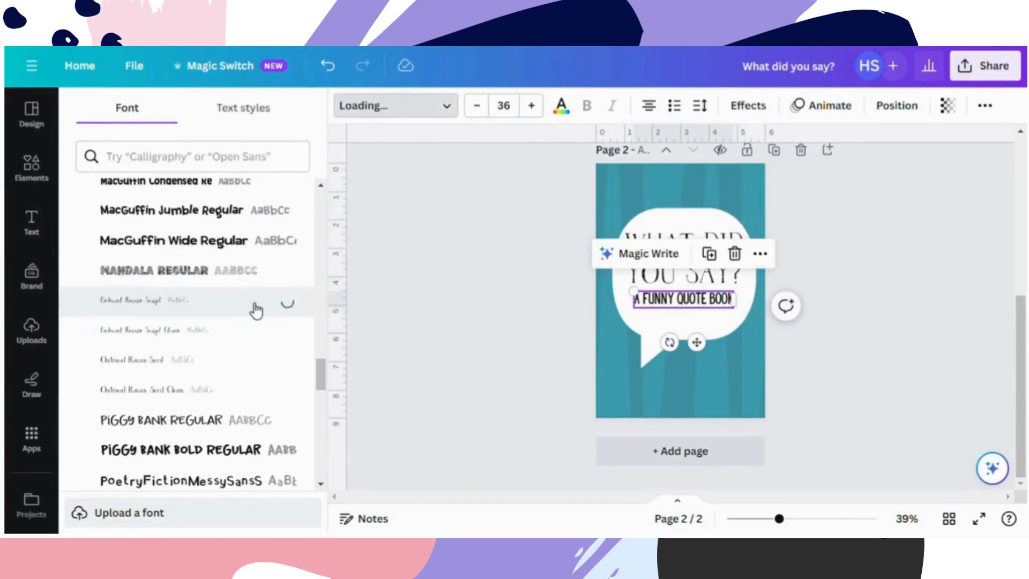
{"action": "left_click_drag", "start_coordinate": [652, 309], "coordinate": [612, 321]}
{"action": "left_click_drag", "start_coordinate": [678, 353], "coordinate": [695, 350]}
{"action": "left_click_drag", "start_coordinate": [735, 319], "coordinate": [746, 324]}
{"action": "left_click_drag", "start_coordinate": [700, 351], "coordinate": [697, 351]}
{"action": "left_click", "coordinate": [804, 299]}
{"action": "left_click_drag", "start_coordinate": [701, 272], "coordinate": [699, 276]}
{"action": "left_click", "coordinate": [920, 272]}
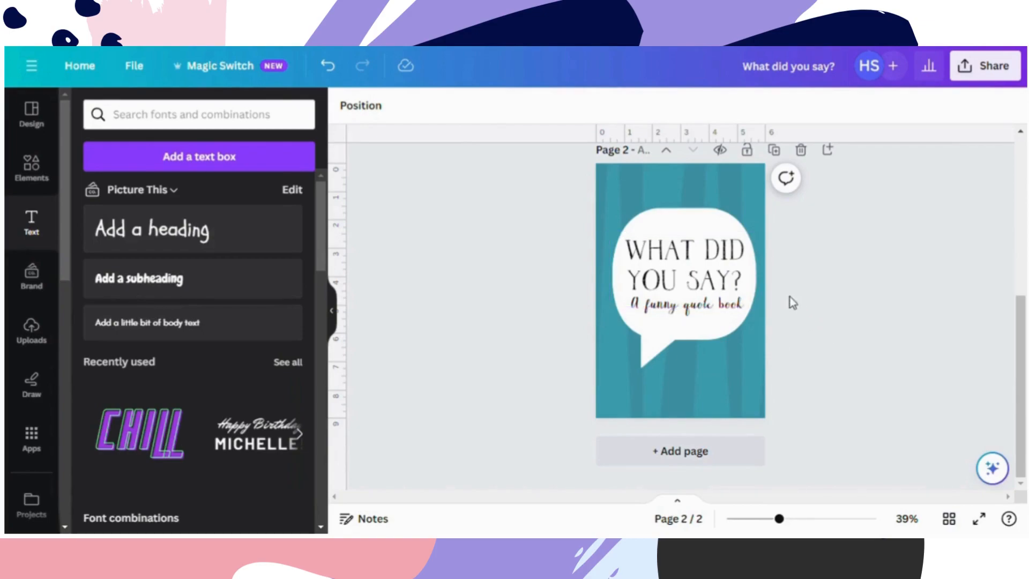
Find "doodle" graphics and place the small pair of white stars in the upper-left corner of the page 2 cover
{"action": "scroll", "coordinate": [877, 292], "scroll_direction": "up", "scroll_amount": 5}
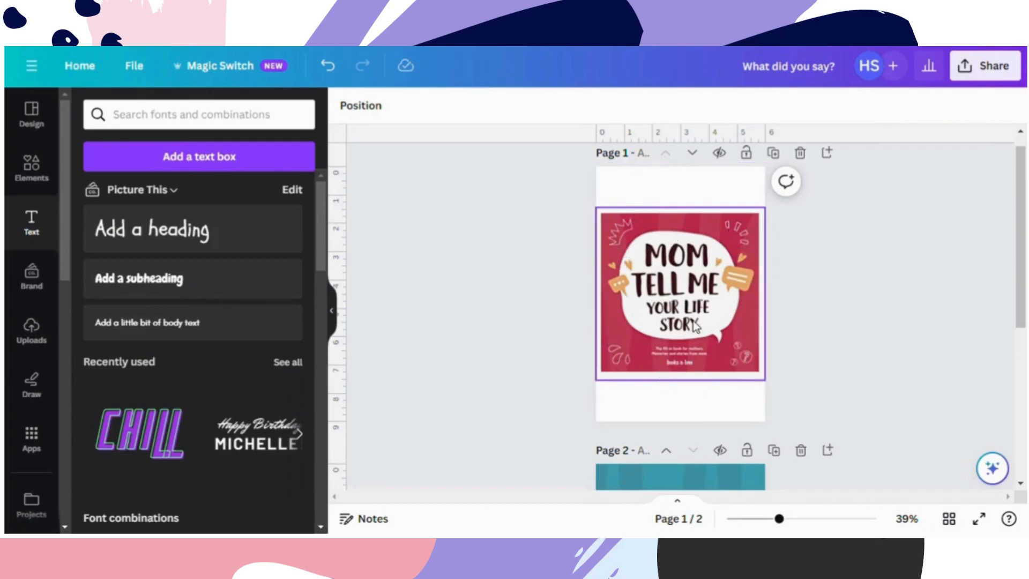
{"action": "scroll", "coordinate": [696, 325], "scroll_direction": "down", "scroll_amount": 5}
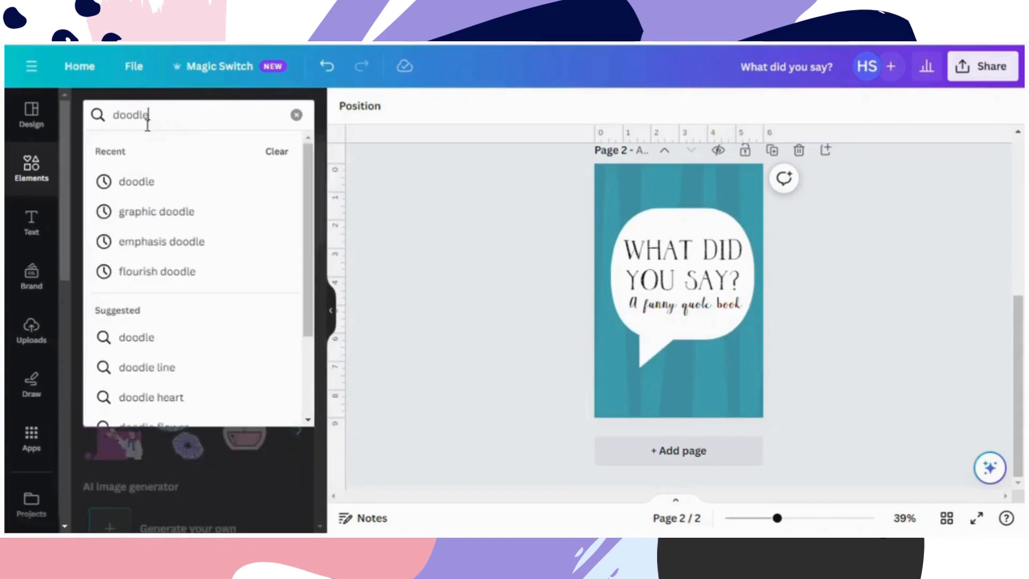
{"action": "key", "text": "Return"}
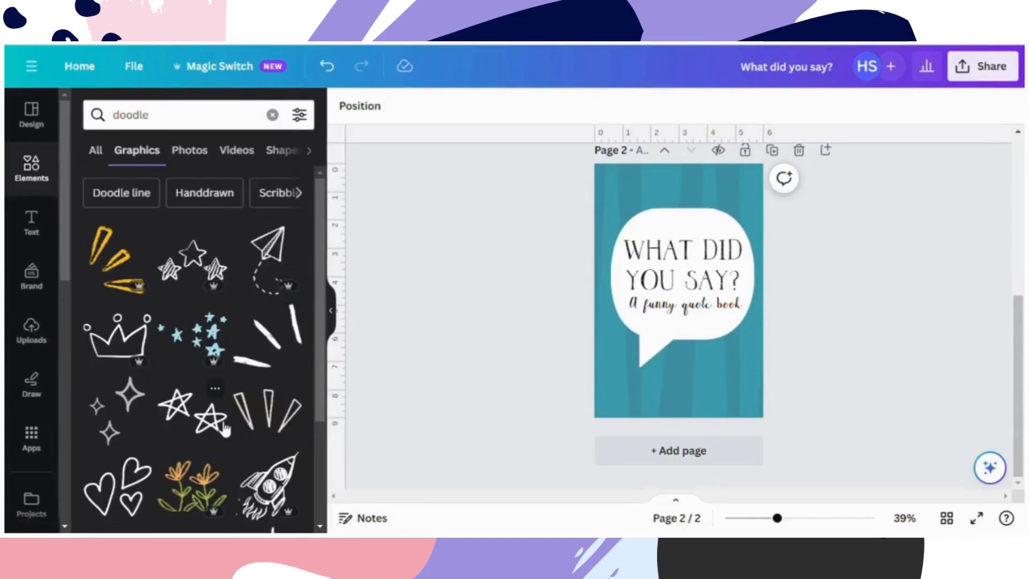
{"action": "mouse_move", "coordinate": [224, 428]}
{"action": "left_mouse_down"}
{"action": "mouse_move", "coordinate": [750, 405]}
{"action": "mouse_move", "coordinate": [635, 206]}
{"action": "left_mouse_up"}
{"action": "left_click", "coordinate": [802, 321]}
Add the three-stroke burst doodle in white, shrink it and angle it above the speech bubble's upper-right corner
{"action": "scroll", "coordinate": [229, 293], "scroll_direction": "down", "scroll_amount": 2}
{"action": "scroll", "coordinate": [229, 289], "scroll_direction": "up", "scroll_amount": 4}
{"action": "left_click", "coordinate": [268, 335]}
{"action": "left_click", "coordinate": [519, 106]}
{"action": "left_click", "coordinate": [252, 202]}
{"action": "mouse_move", "coordinate": [677, 357]}
{"action": "left_mouse_down"}
{"action": "mouse_move", "coordinate": [606, 297]}
{"action": "mouse_move", "coordinate": [612, 291]}
{"action": "left_mouse_up"}
{"action": "left_click", "coordinate": [695, 322]}
{"action": "left_click_drag", "start_coordinate": [699, 324], "coordinate": [752, 230]}
{"action": "left_click_drag", "start_coordinate": [701, 160], "coordinate": [745, 204]}
Place a small white outlined ray doodle at the cover's left edge beside the speech bubble's tail
{"action": "left_click", "coordinate": [654, 316]}
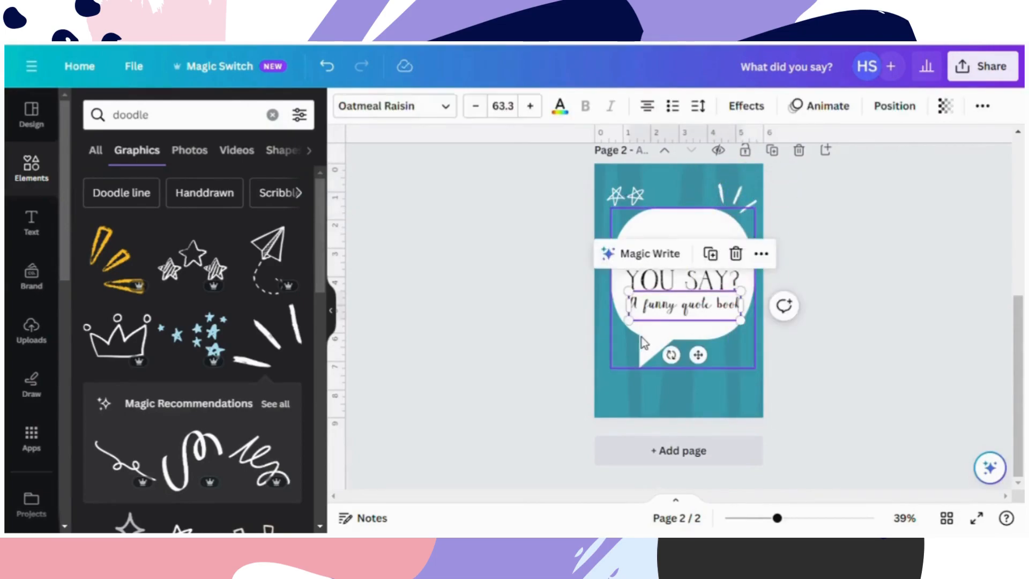
{"action": "left_click_drag", "start_coordinate": [116, 257], "coordinate": [696, 365]}
{"action": "mouse_move", "coordinate": [745, 412]}
{"action": "left_mouse_down"}
{"action": "mouse_move", "coordinate": [723, 383]}
{"action": "mouse_move", "coordinate": [616, 370]}
{"action": "mouse_move", "coordinate": [664, 349]}
{"action": "left_mouse_up"}
{"action": "left_click", "coordinate": [455, 354]}
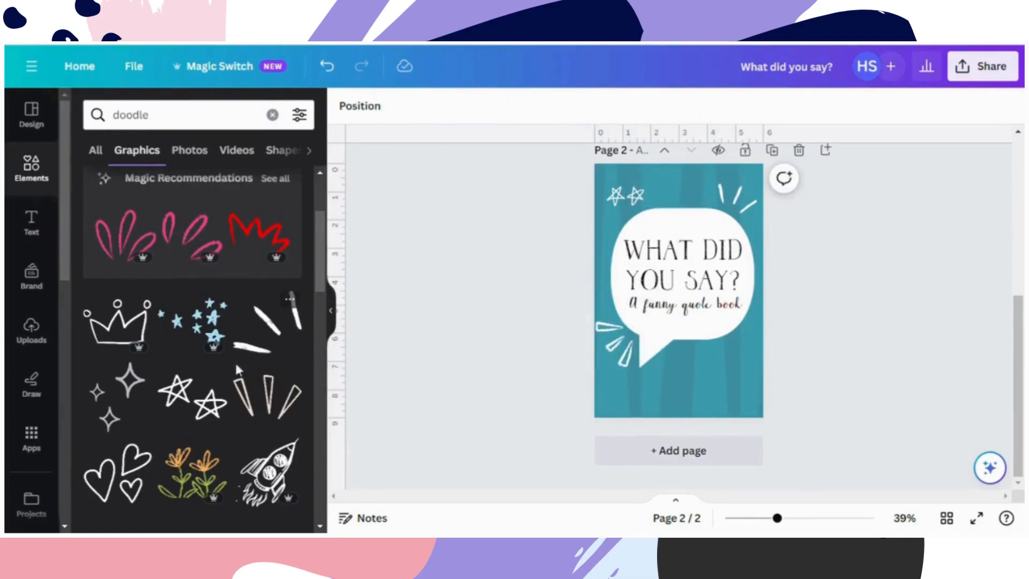
Add the paper airplane doodle in white, shrink and tilt it, and place it in the cover's lower-right corner
{"action": "left_click", "coordinate": [258, 356]}
{"action": "mouse_move", "coordinate": [672, 230]}
{"action": "left_mouse_down"}
{"action": "mouse_move", "coordinate": [670, 322]}
{"action": "mouse_move", "coordinate": [726, 386]}
{"action": "left_mouse_up"}
{"action": "mouse_move", "coordinate": [726, 465]}
{"action": "left_mouse_down"}
{"action": "mouse_move", "coordinate": [657, 424]}
{"action": "mouse_move", "coordinate": [660, 375]}
{"action": "left_mouse_up"}
{"action": "left_click_drag", "start_coordinate": [777, 413], "coordinate": [755, 409]}
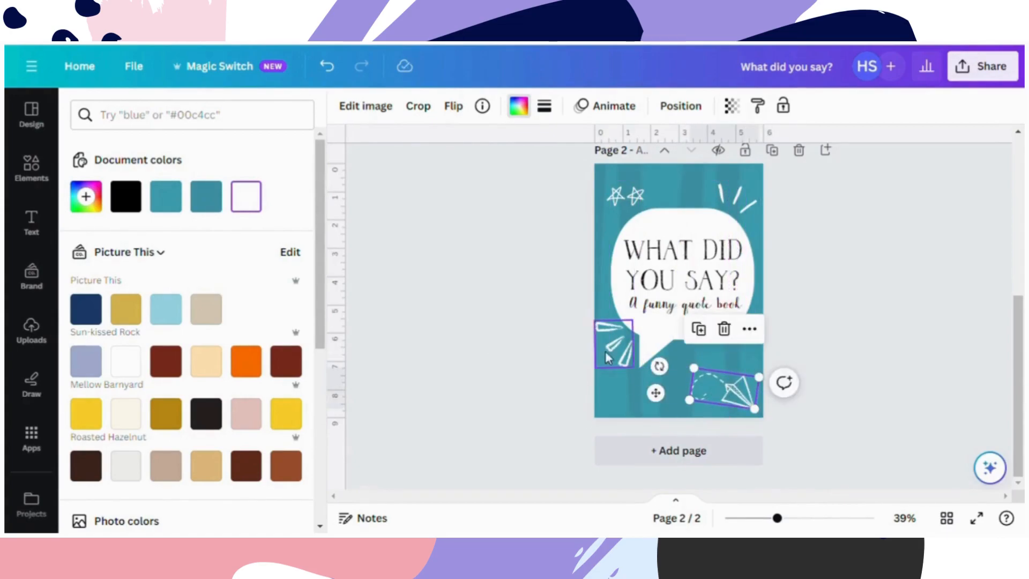
View more graphics by the creator of the outlined ray doodle
{"action": "left_click", "coordinate": [606, 358]}
{"action": "left_click", "coordinate": [482, 106]}
{"action": "left_click", "coordinate": [544, 385]}
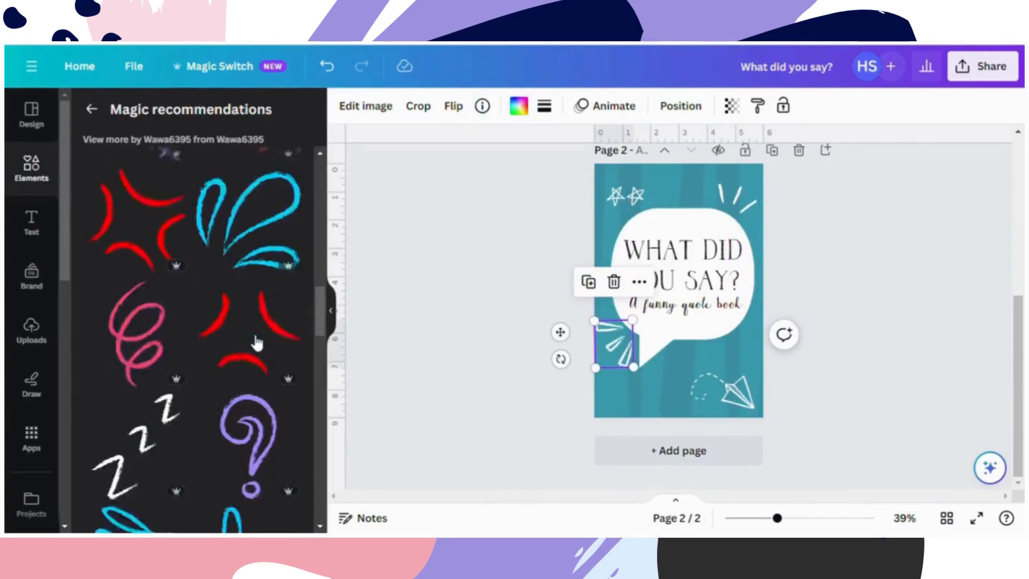
Search the graphics for "flourish doodle" and for "rays doodle", looking through the designs offered
{"action": "left_click", "coordinate": [91, 109]}
{"action": "left_click", "coordinate": [196, 114]}
{"action": "type", "text": "flourish doodle"}
{"action": "key", "text": "Return"}
{"action": "left_click", "coordinate": [285, 234]}
{"action": "scroll", "coordinate": [276, 279], "scroll_direction": "down", "scroll_amount": 3}
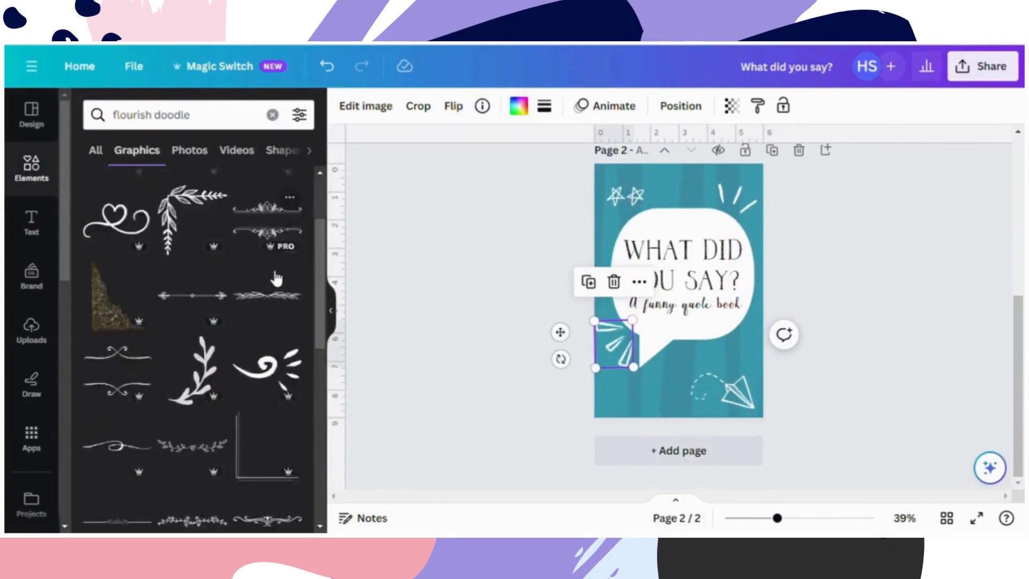
{"action": "scroll", "coordinate": [276, 276], "scroll_direction": "down", "scroll_amount": 5}
{"action": "double_click", "coordinate": [137, 116]}
{"action": "type", "text": "rays"}
{"action": "key", "text": "Return"}
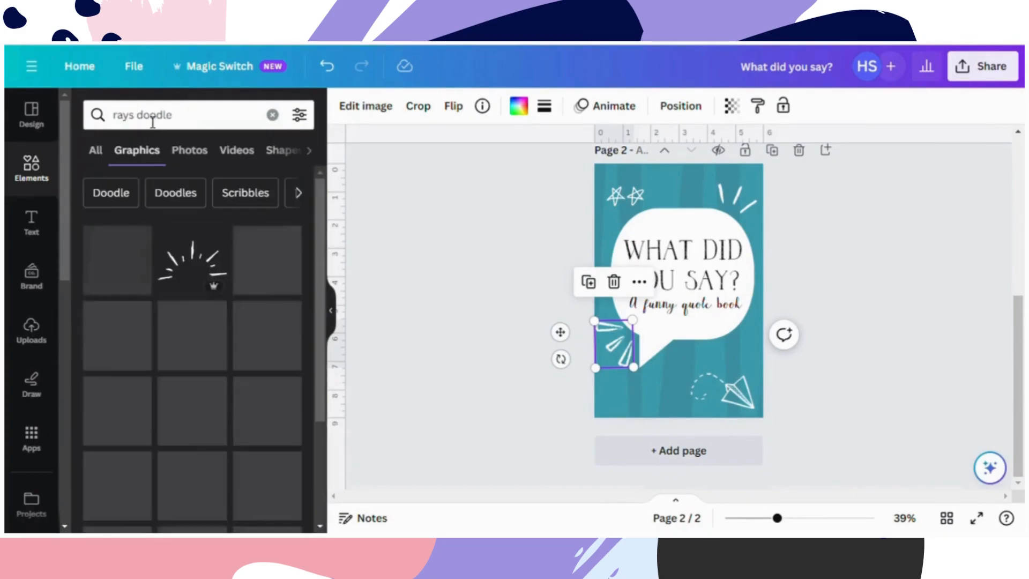
Add a third white star above the pair of stars in the cover's upper-left corner
{"action": "left_click", "coordinate": [570, 223]}
{"action": "left_click", "coordinate": [624, 195]}
{"action": "left_click_drag", "start_coordinate": [669, 162], "coordinate": [659, 150]}
{"action": "left_click", "coordinate": [600, 260]}
{"action": "left_click_drag", "start_coordinate": [634, 199], "coordinate": [660, 175]}
{"action": "scroll", "coordinate": [711, 236], "scroll_direction": "up", "scroll_amount": 1}
{"action": "left_click_drag", "start_coordinate": [676, 294], "coordinate": [614, 239]}
{"action": "left_click", "coordinate": [945, 290]}
Search the graphics for "doodle" again and add the pencil doodle to the cover in white
{"action": "scroll", "coordinate": [907, 300], "scroll_direction": "down", "scroll_amount": 2}
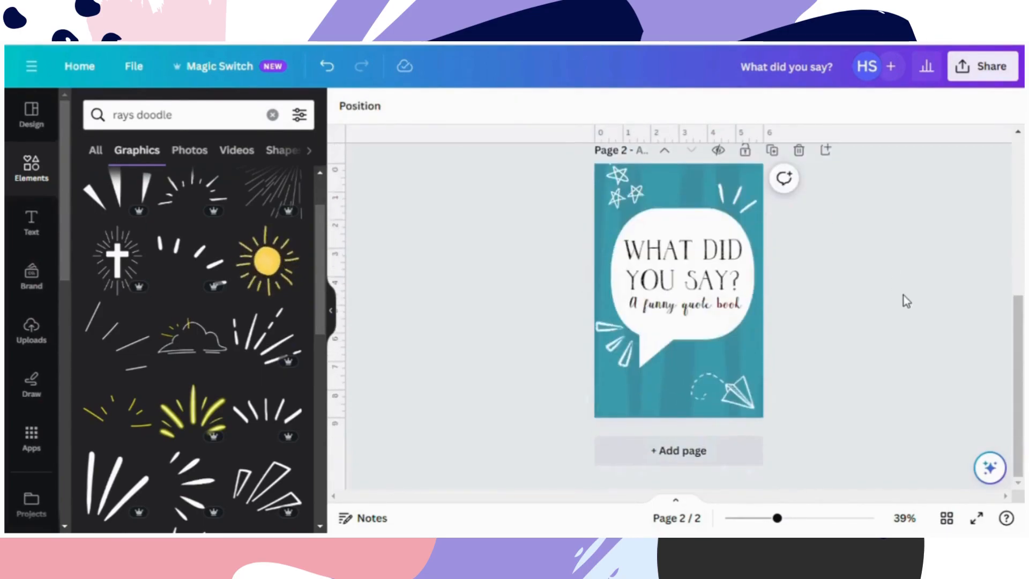
{"action": "scroll", "coordinate": [301, 344], "scroll_direction": "down", "scroll_amount": 5}
{"action": "left_click", "coordinate": [272, 115]}
{"action": "type", "text": "doodle"}
{"action": "key", "text": "Return"}
{"action": "left_click", "coordinate": [136, 150]}
{"action": "scroll", "coordinate": [243, 323], "scroll_direction": "down", "scroll_amount": 1}
{"action": "scroll", "coordinate": [273, 353], "scroll_direction": "down", "scroll_amount": 5}
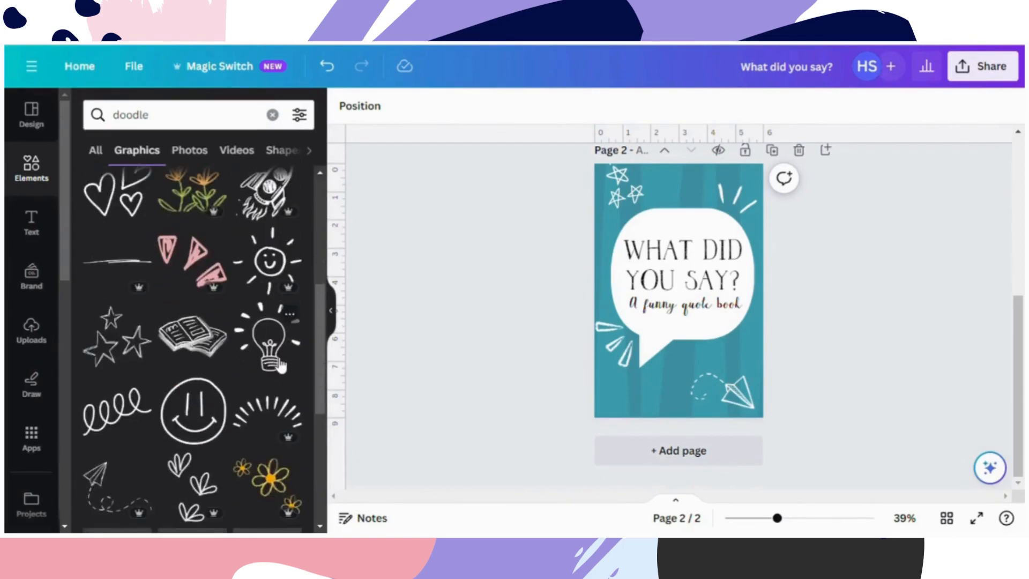
{"action": "left_click", "coordinate": [113, 410]}
{"action": "left_click", "coordinate": [519, 107]}
{"action": "left_click", "coordinate": [245, 196]}
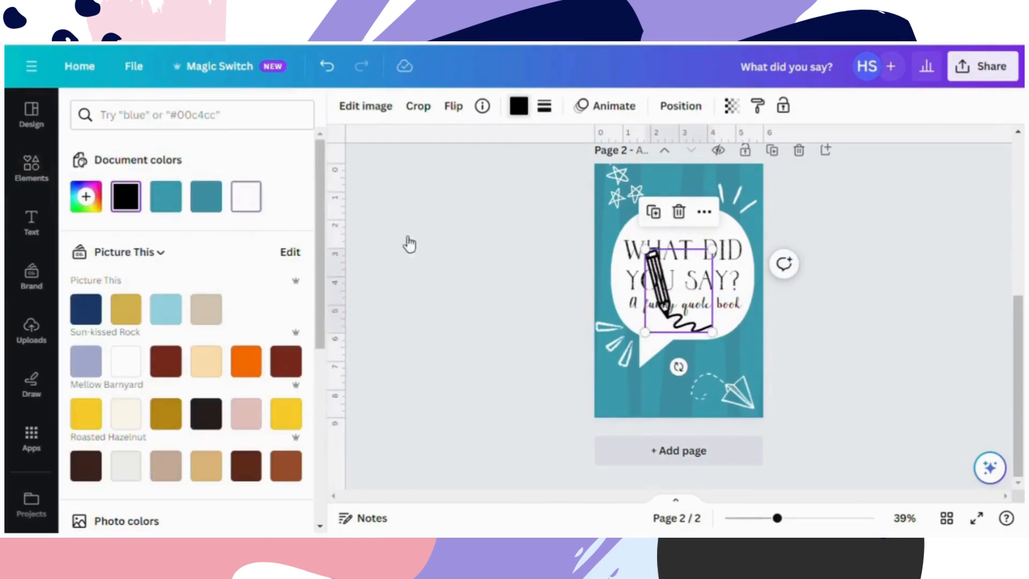
Move the paper airplane to the top of the cover and place the resized pencil doodle in the lower-right corner
{"action": "mouse_move", "coordinate": [698, 331]}
{"action": "left_mouse_down"}
{"action": "mouse_move", "coordinate": [666, 386]}
{"action": "mouse_move", "coordinate": [667, 425]}
{"action": "left_mouse_up"}
{"action": "mouse_move", "coordinate": [614, 343]}
{"action": "left_mouse_down"}
{"action": "mouse_move", "coordinate": [652, 398]}
{"action": "mouse_move", "coordinate": [673, 377]}
{"action": "left_mouse_up"}
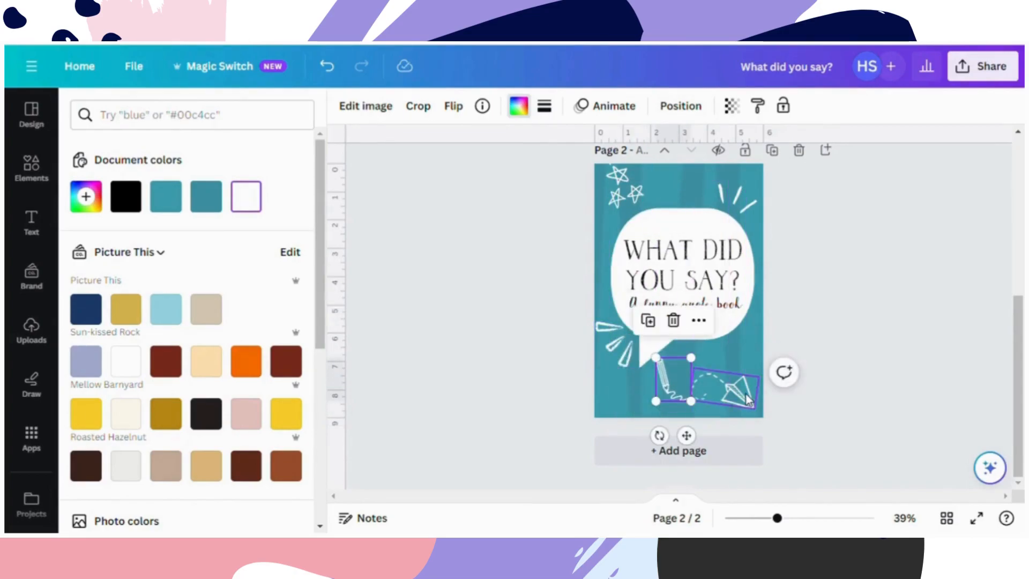
{"action": "left_click_drag", "start_coordinate": [734, 394], "coordinate": [689, 189]}
{"action": "mouse_move", "coordinate": [674, 389]}
{"action": "left_mouse_down"}
{"action": "mouse_move", "coordinate": [724, 389]}
{"action": "mouse_move", "coordinate": [691, 340]}
{"action": "left_mouse_up"}
{"action": "mouse_move", "coordinate": [733, 387]}
{"action": "left_mouse_down"}
{"action": "mouse_move", "coordinate": [752, 404]}
{"action": "mouse_move", "coordinate": [747, 395]}
{"action": "left_mouse_up"}
{"action": "left_click", "coordinate": [856, 329]}
Fine-tune the paper airplane beside the upper stars and shift the ray doodle slightly toward the cover's left edge
{"action": "left_click", "coordinate": [693, 189]}
{"action": "left_click_drag", "start_coordinate": [710, 208], "coordinate": [702, 198]}
{"action": "left_click", "coordinate": [861, 276]}
{"action": "left_click_drag", "start_coordinate": [615, 358], "coordinate": [607, 358]}
{"action": "left_click", "coordinate": [869, 281]}
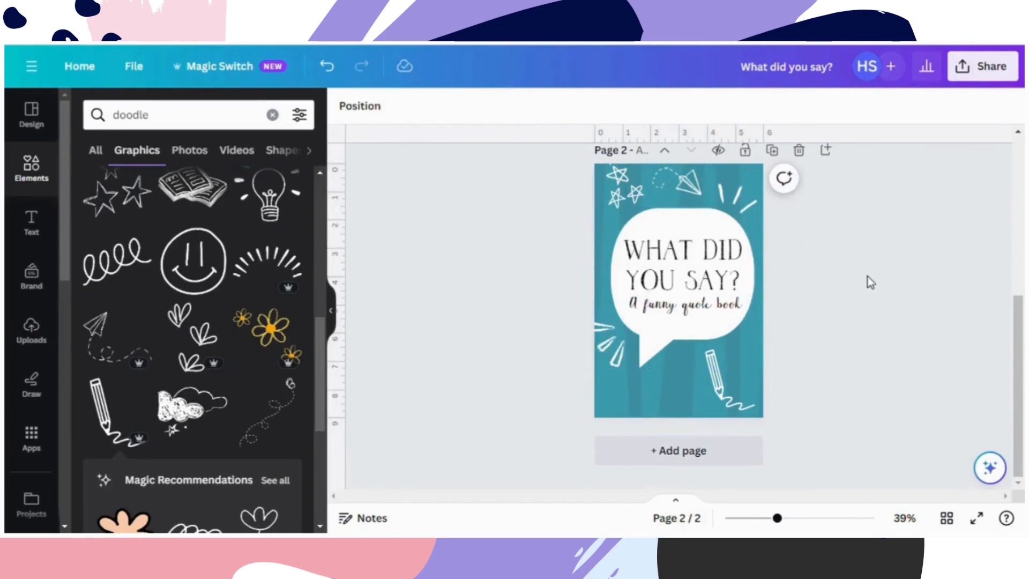
Search the graphics for "laughing emoji" and place a small tilted laughing-tears emoji over the speech bubble's lower-right corner
{"action": "left_click", "coordinate": [272, 115]}
{"action": "type", "text": "laughing emoji"}
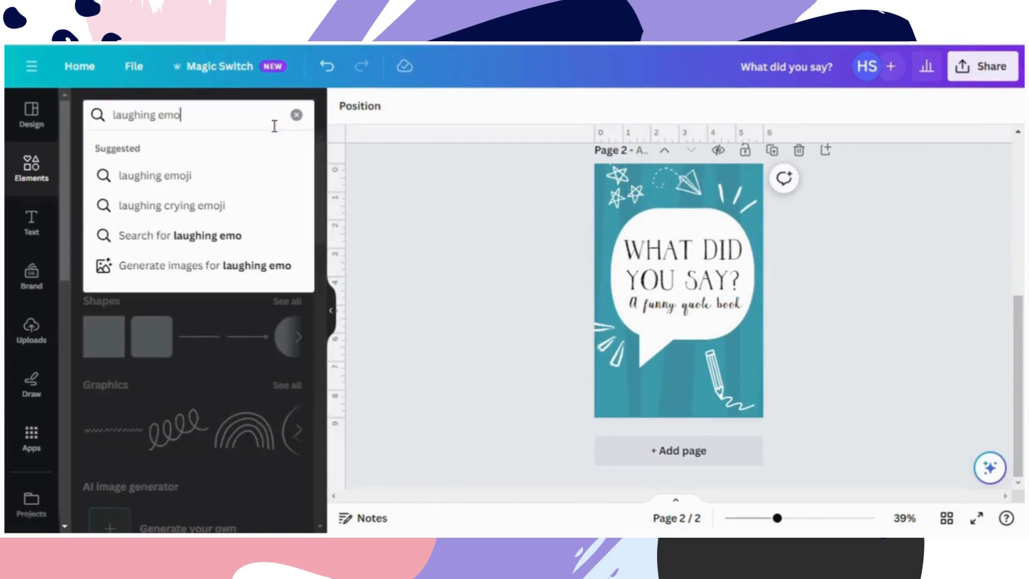
{"action": "key", "text": "Return"}
{"action": "scroll", "coordinate": [257, 384], "scroll_direction": "down", "scroll_amount": 3}
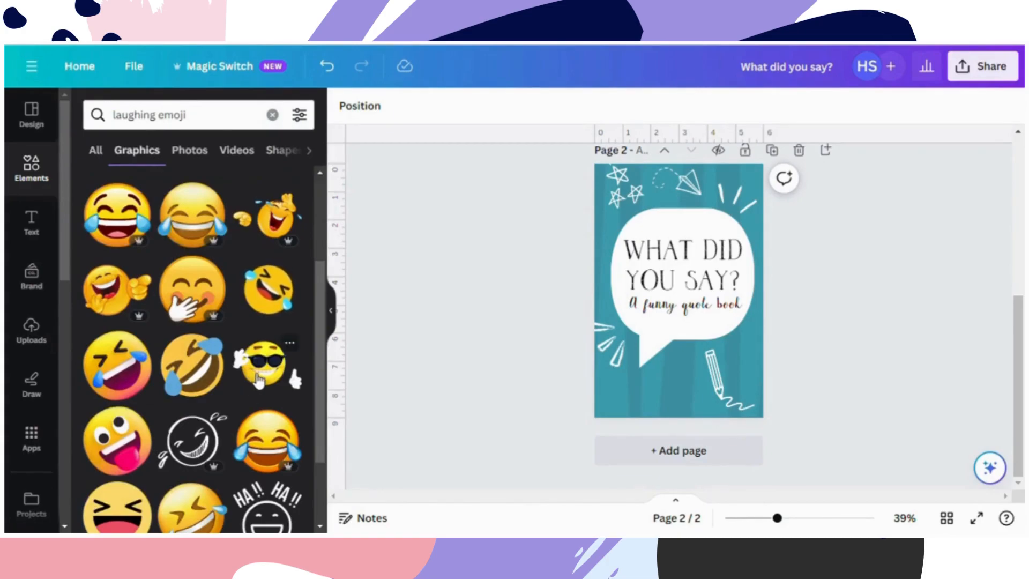
{"action": "scroll", "coordinate": [258, 381], "scroll_direction": "down", "scroll_amount": 7}
{"action": "scroll", "coordinate": [258, 381], "scroll_direction": "up", "scroll_amount": 5}
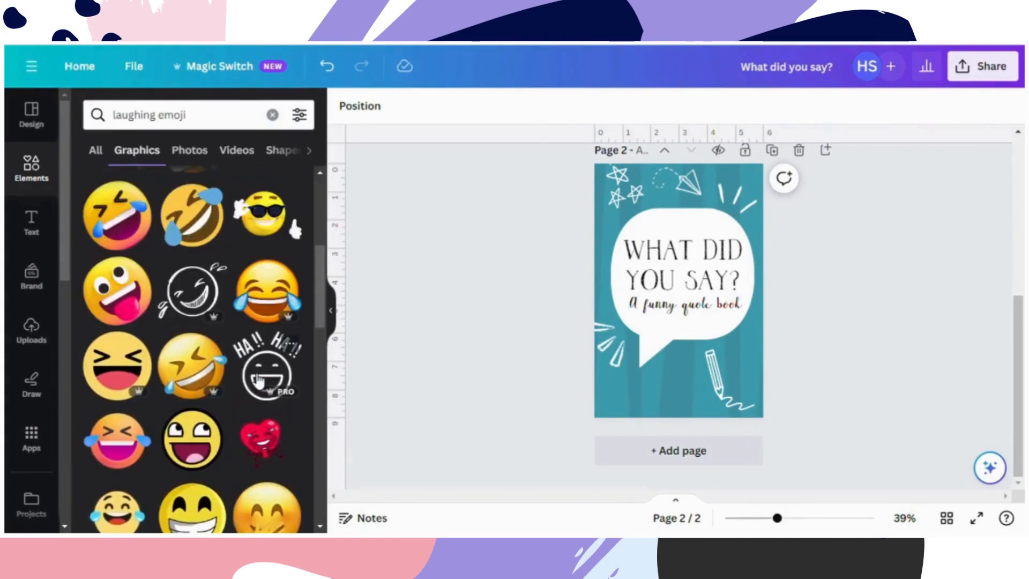
{"action": "left_click", "coordinate": [191, 214]}
{"action": "left_click_drag", "start_coordinate": [684, 298], "coordinate": [694, 363]}
{"action": "left_click_drag", "start_coordinate": [689, 423], "coordinate": [637, 399]}
{"action": "left_click_drag", "start_coordinate": [693, 308], "coordinate": [695, 343]}
{"action": "left_click_drag", "start_coordinate": [699, 374], "coordinate": [740, 341]}
Move the pencil doodle left below the bubble and nudge the title, subtitle and emoji into balance
{"action": "left_click_drag", "start_coordinate": [722, 389], "coordinate": [695, 389]}
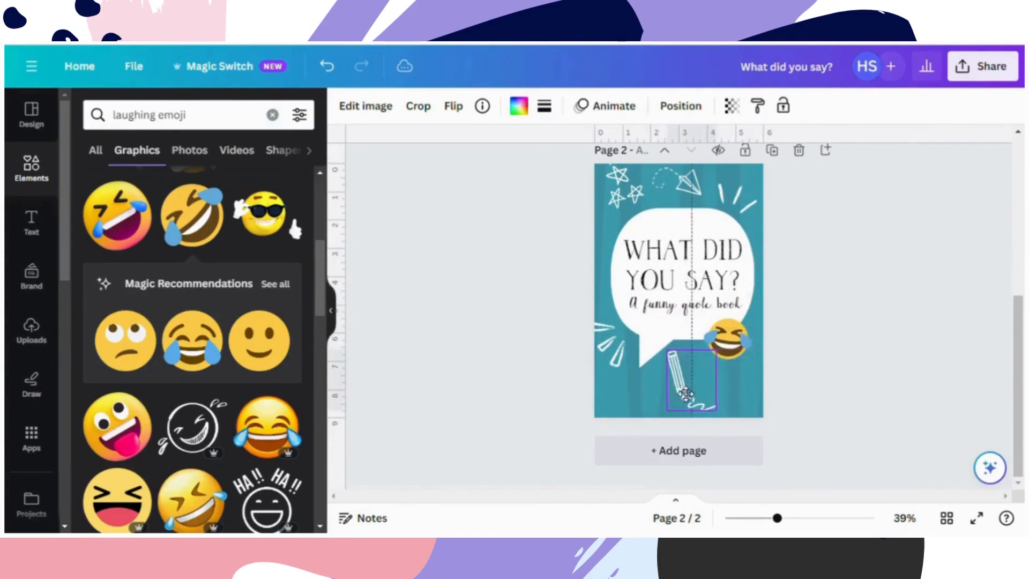
{"action": "left_click_drag", "start_coordinate": [694, 267], "coordinate": [694, 260]}
{"action": "left_click_drag", "start_coordinate": [677, 312], "coordinate": [677, 308]}
{"action": "left_click", "coordinate": [666, 330]}
{"action": "left_click", "coordinate": [915, 289]}
{"action": "mouse_move", "coordinate": [681, 369]}
{"action": "left_mouse_down"}
{"action": "mouse_move", "coordinate": [681, 351]}
{"action": "mouse_move", "coordinate": [723, 332]}
{"action": "mouse_move", "coordinate": [682, 365]}
{"action": "left_mouse_up"}
{"action": "left_click", "coordinate": [855, 373]}
{"action": "left_click", "coordinate": [671, 317]}
{"action": "left_click", "coordinate": [823, 308]}
{"action": "left_click_drag", "start_coordinate": [727, 266], "coordinate": [728, 272]}
{"action": "left_click", "coordinate": [883, 359]}
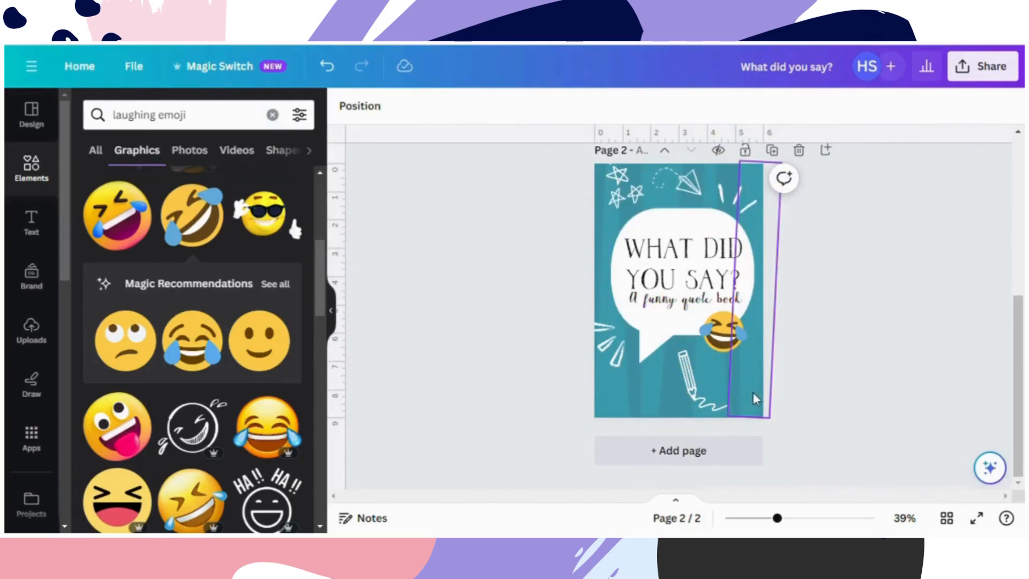
{"action": "left_click", "coordinate": [665, 342]}
{"action": "right_click", "coordinate": [664, 342]}
{"action": "left_click", "coordinate": [943, 186]}
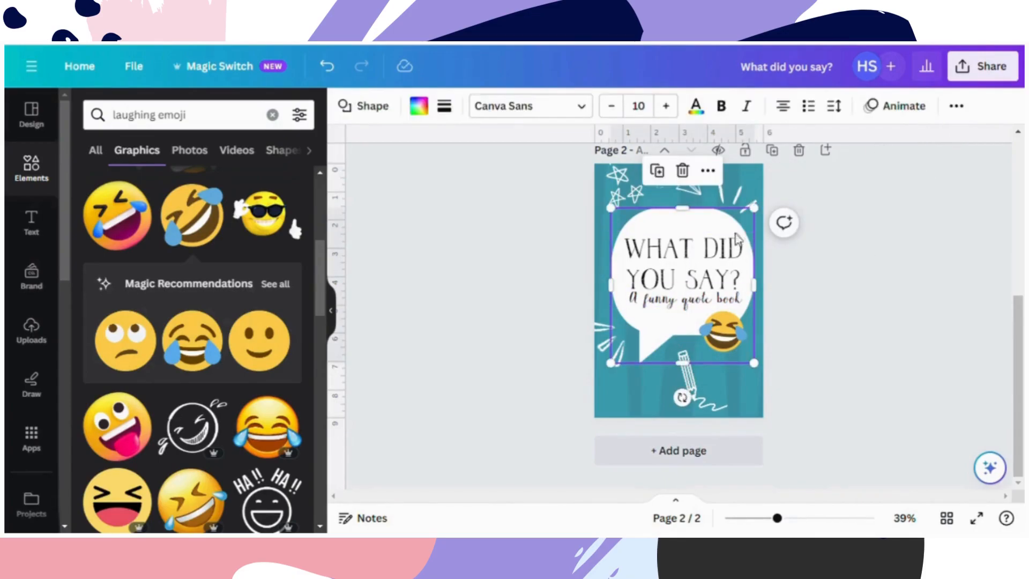
{"action": "left_click", "coordinate": [708, 170]}
{"action": "left_click", "coordinate": [524, 327]}
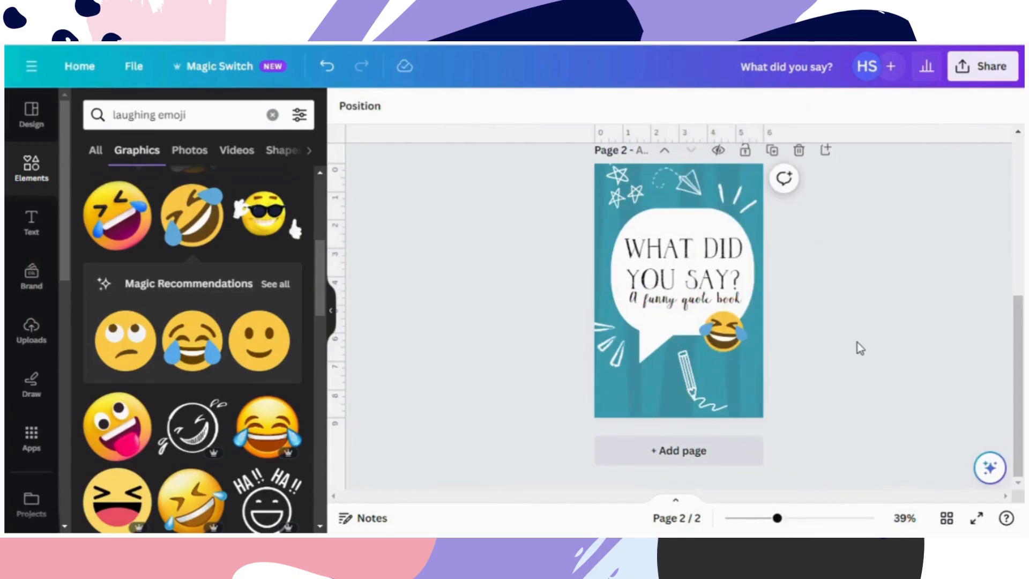
Duplicate the pair of white stars and place the copy in the lower-right area beside the pencil
{"action": "left_click", "coordinate": [634, 194]}
{"action": "key", "text": "ctrl+d"}
{"action": "left_click_drag", "start_coordinate": [635, 204], "coordinate": [742, 372]}
{"action": "left_click", "coordinate": [889, 313]}
Search the graphics for "doodle paper airplane" and add a second airplane in white, shrunk, in the cover's lower-left corner
{"action": "left_click", "coordinate": [273, 115]}
{"action": "type", "text": "doodle paper airplane"}
{"action": "key", "text": "Return"}
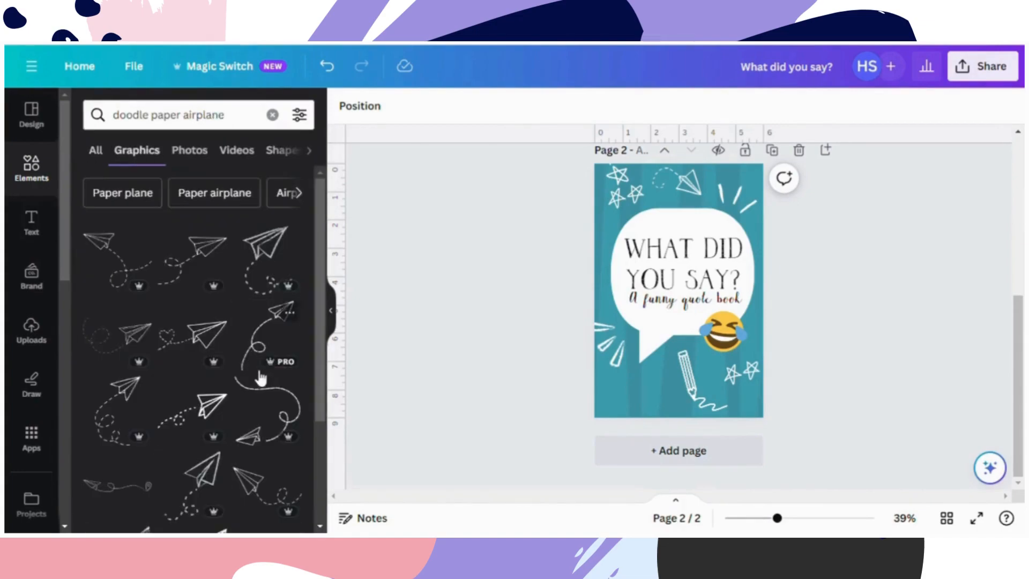
{"action": "left_click", "coordinate": [144, 450]}
{"action": "left_click_drag", "start_coordinate": [671, 287], "coordinate": [636, 414]}
{"action": "left_click", "coordinate": [519, 105]}
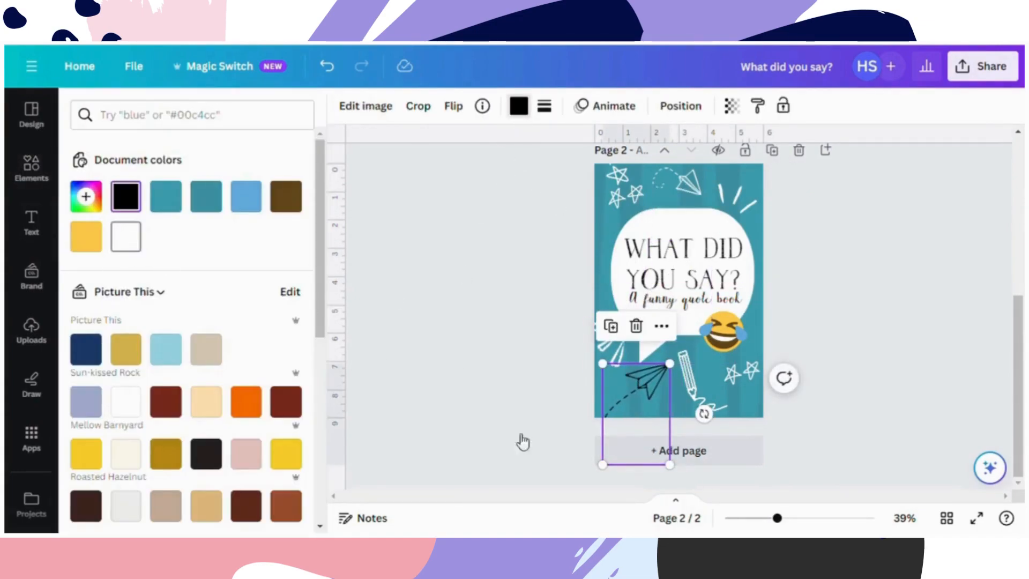
{"action": "left_click", "coordinate": [126, 237]}
{"action": "left_click_drag", "start_coordinate": [603, 465], "coordinate": [633, 443]}
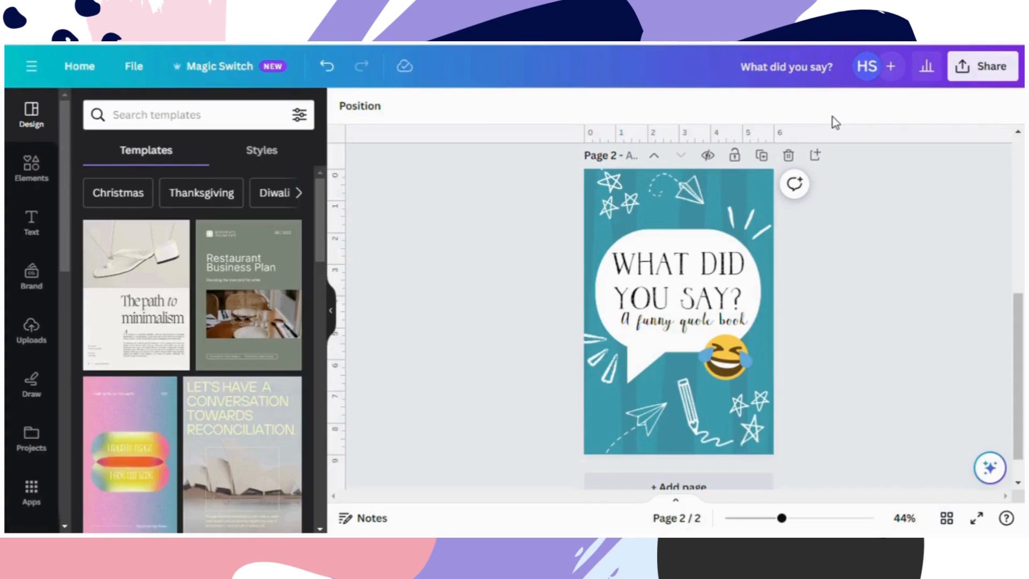
Duplicate the finished cover as page 3 and remove the lower paper airplane and pencil doodles, keeping the lower-right stars
{"action": "left_click", "coordinate": [764, 162]}
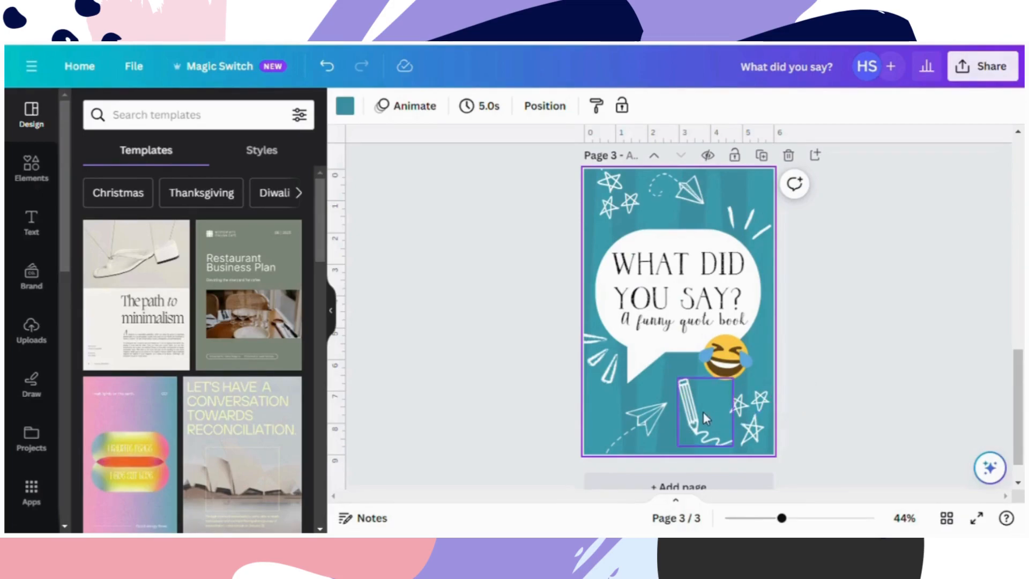
{"action": "left_click", "coordinate": [651, 424]}
{"action": "key", "text": "Delete"}
{"action": "left_click", "coordinate": [756, 424]}
{"action": "key", "text": "Delete"}
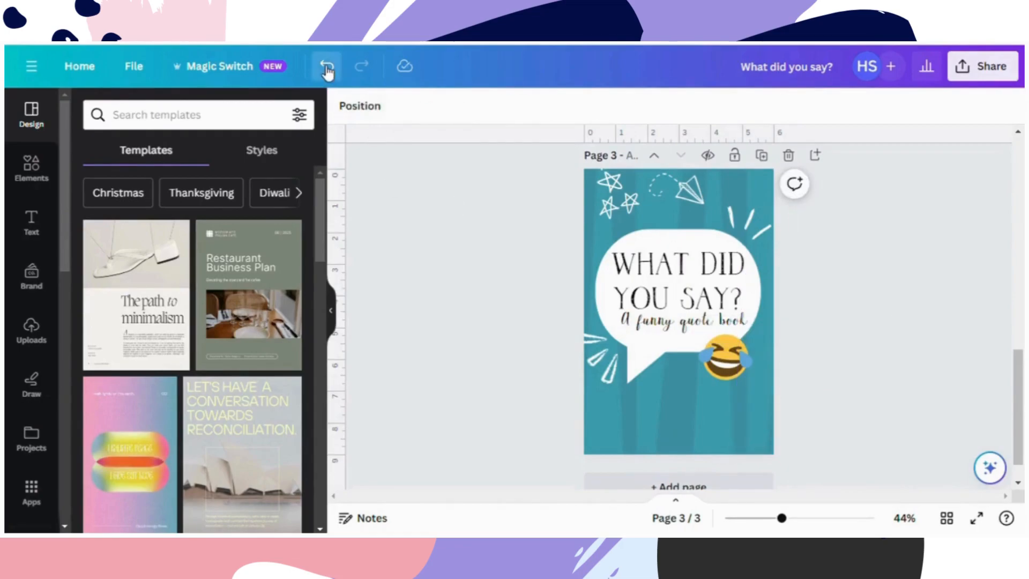
{"action": "left_click", "coordinate": [326, 66]}
Extend the page 3 speech bubble downward and lower the emoji, title and subtitle to fit it
{"action": "left_click", "coordinate": [724, 358]}
{"action": "left_click", "coordinate": [683, 351]}
{"action": "left_click_drag", "start_coordinate": [678, 383], "coordinate": [686, 402]}
{"action": "left_click", "coordinate": [808, 261]}
{"action": "left_click_drag", "start_coordinate": [692, 326], "coordinate": [692, 337]}
{"action": "left_click_drag", "start_coordinate": [698, 316], "coordinate": [698, 327]}
{"action": "left_click", "coordinate": [890, 243]}
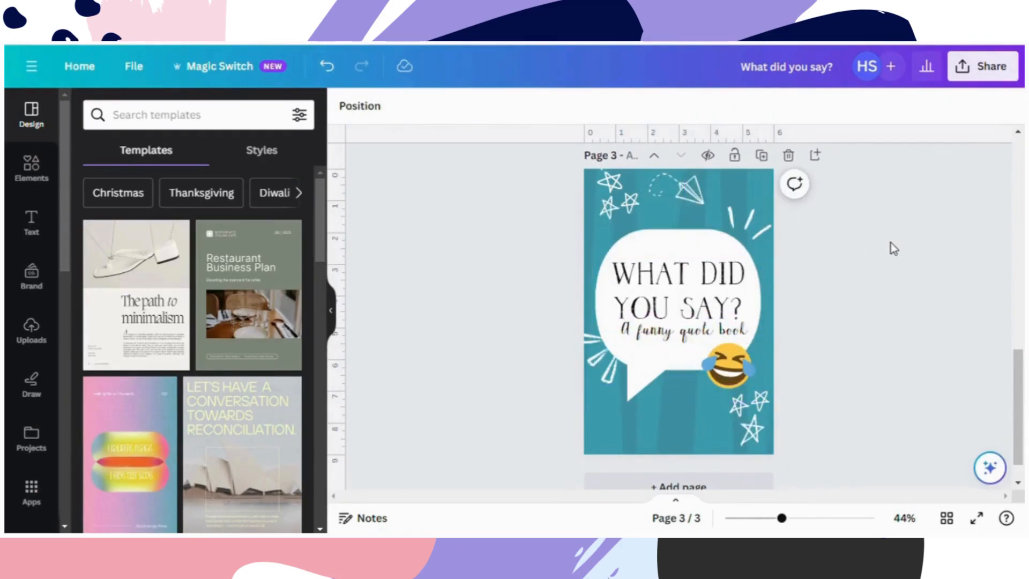
Adjust the left ray doodle and the upper-right burst doodle around the page 3 speech bubble
{"action": "left_click", "coordinate": [596, 367]}
{"action": "left_click", "coordinate": [750, 219]}
{"action": "left_click", "coordinate": [848, 225]}
Rearrange the upper-left stars and the paper airplane above the speech bubble on page 3
{"action": "left_click", "coordinate": [610, 197]}
{"action": "left_click_drag", "start_coordinate": [609, 198], "coordinate": [599, 138]}
{"action": "left_click_drag", "start_coordinate": [611, 186], "coordinate": [619, 189]}
{"action": "left_click", "coordinate": [604, 250]}
{"action": "left_click", "coordinate": [752, 432]}
{"action": "left_click", "coordinate": [727, 375]}
{"action": "left_click_drag", "start_coordinate": [759, 440], "coordinate": [689, 195]}
{"action": "left_click_drag", "start_coordinate": [616, 198], "coordinate": [616, 190]}
{"action": "left_click", "coordinate": [838, 257]}
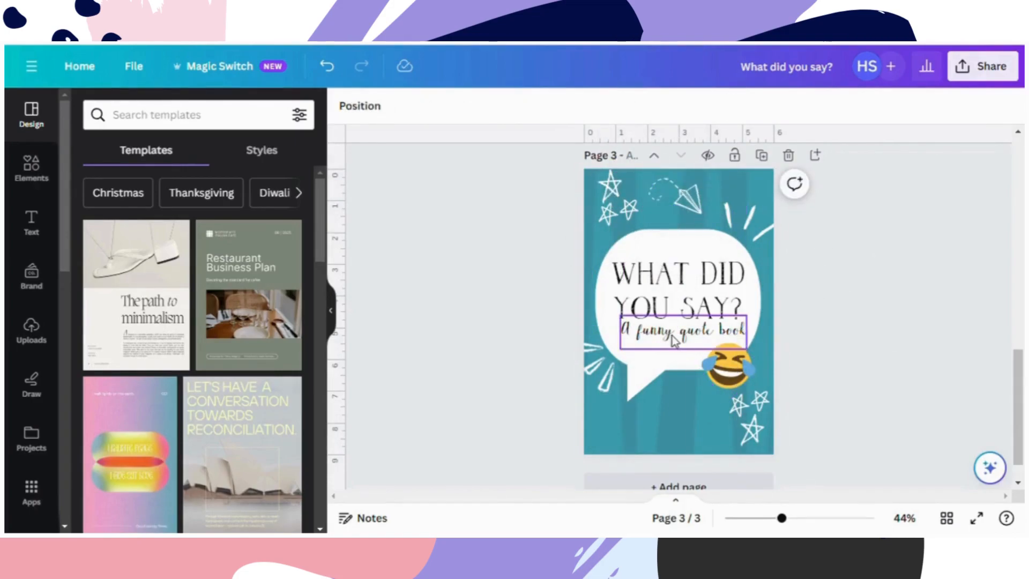
Add the text "AUTHOR NAME" in the title's font at about size 53.8, centred near the lower edge of page 3
{"action": "left_click", "coordinate": [762, 333]}
{"action": "left_click", "coordinate": [707, 222]}
{"action": "left_click_drag", "start_coordinate": [700, 312], "coordinate": [697, 356]}
{"action": "double_click", "coordinate": [697, 356]}
{"action": "type", "text": "AUTHOR NAME"}
{"action": "left_click_drag", "start_coordinate": [767, 391], "coordinate": [694, 354]}
{"action": "left_click_drag", "start_coordinate": [694, 332], "coordinate": [752, 329]}
{"action": "left_click_drag", "start_coordinate": [686, 370], "coordinate": [686, 488]}
Change the color of the AUTHOR NAME text on page 3 to white
{"action": "left_click", "coordinate": [560, 105]}
{"action": "left_click", "coordinate": [127, 236]}
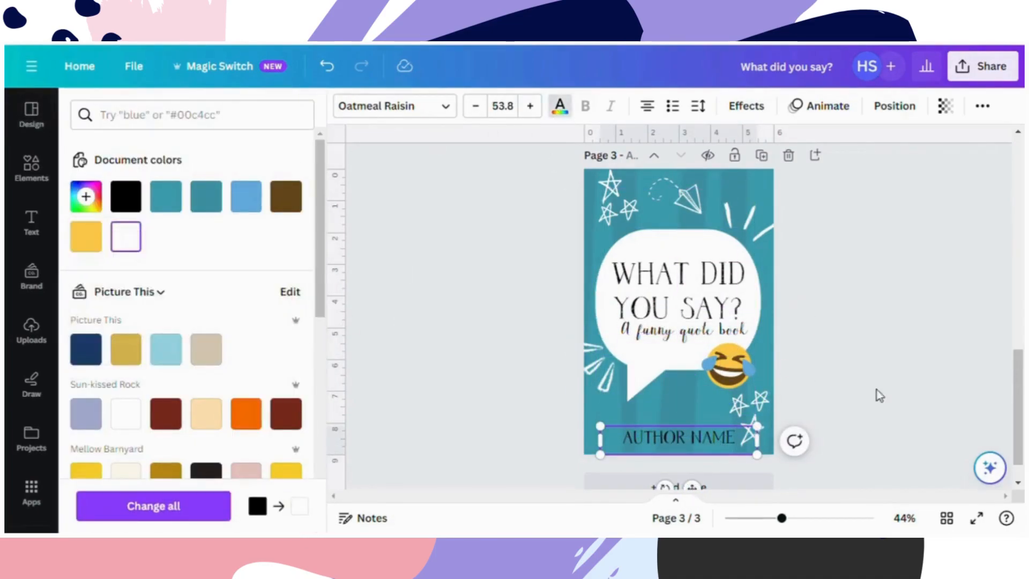
{"action": "left_click", "coordinate": [905, 342]}
Shrink and reposition the lower-right star doodles on page 3 so they clear the author name
{"action": "mouse_move", "coordinate": [763, 429]}
{"action": "left_mouse_down"}
{"action": "mouse_move", "coordinate": [800, 445]}
{"action": "mouse_move", "coordinate": [775, 441]}
{"action": "left_mouse_up"}
{"action": "left_click", "coordinate": [822, 429]}
{"action": "left_click", "coordinate": [770, 436]}
{"action": "left_click_drag", "start_coordinate": [778, 445], "coordinate": [769, 398]}
{"action": "left_click", "coordinate": [770, 435]}
{"action": "left_click", "coordinate": [323, 68]}
{"action": "left_click", "coordinate": [841, 254]}
{"action": "left_click", "coordinate": [863, 344]}
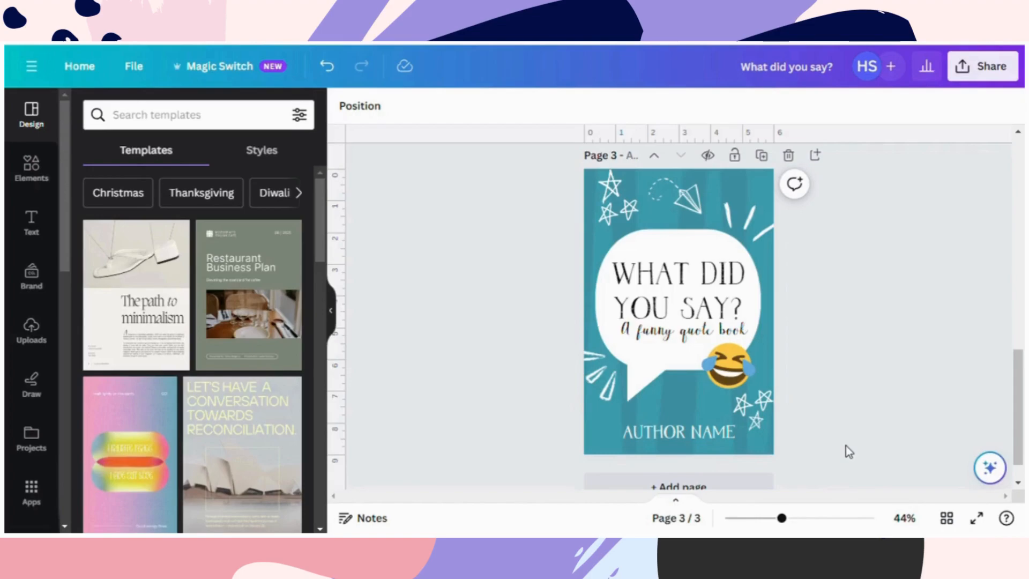
Compare the reference cover on page 1 with the two cover designs on pages 2 and 3, in the page overview and individually
{"action": "left_click", "coordinate": [948, 519]}
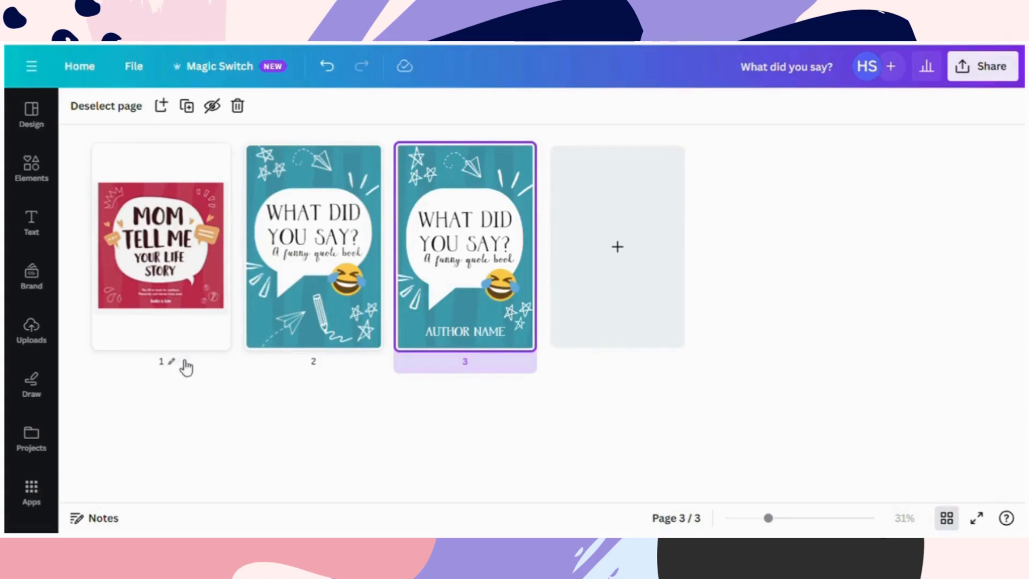
{"action": "left_click", "coordinate": [318, 365]}
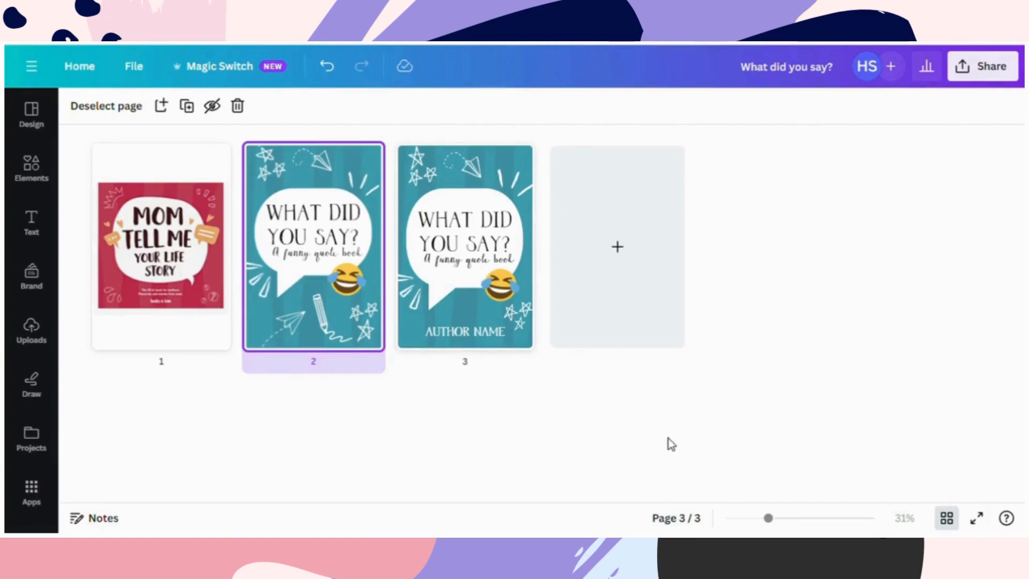
{"action": "left_click", "coordinate": [506, 331]}
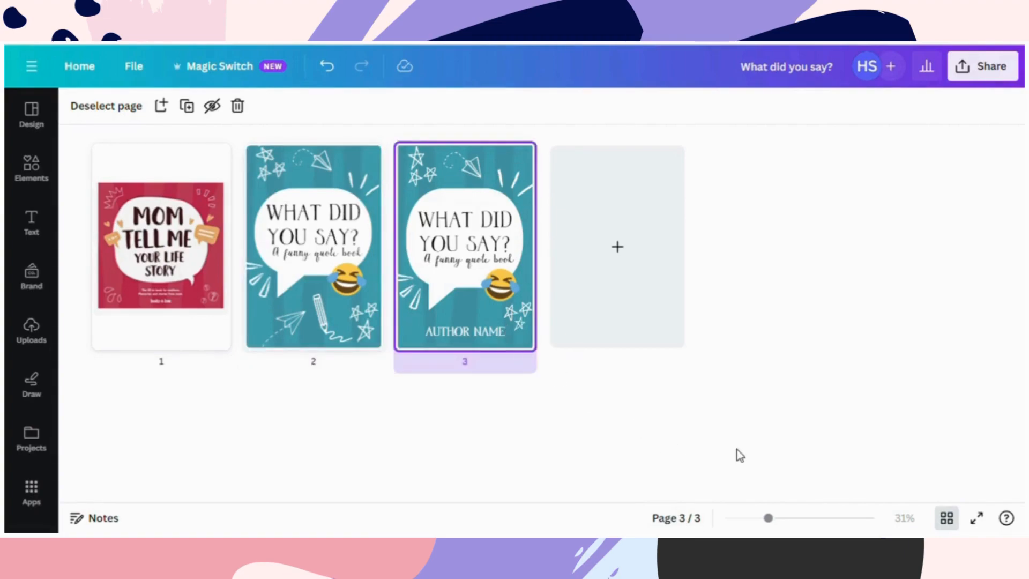
{"action": "left_click", "coordinate": [174, 315]}
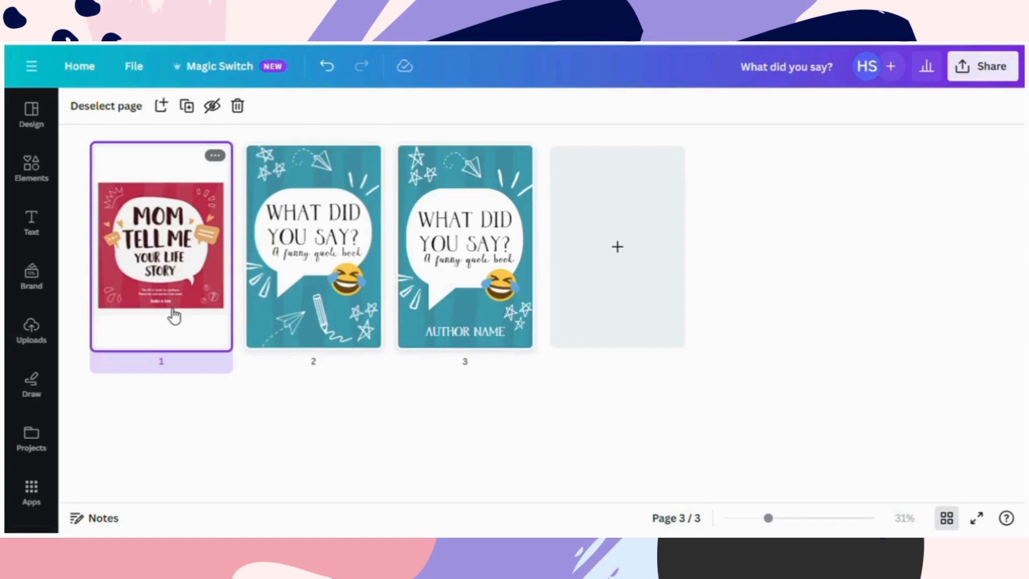
{"action": "left_click", "coordinate": [523, 300]}
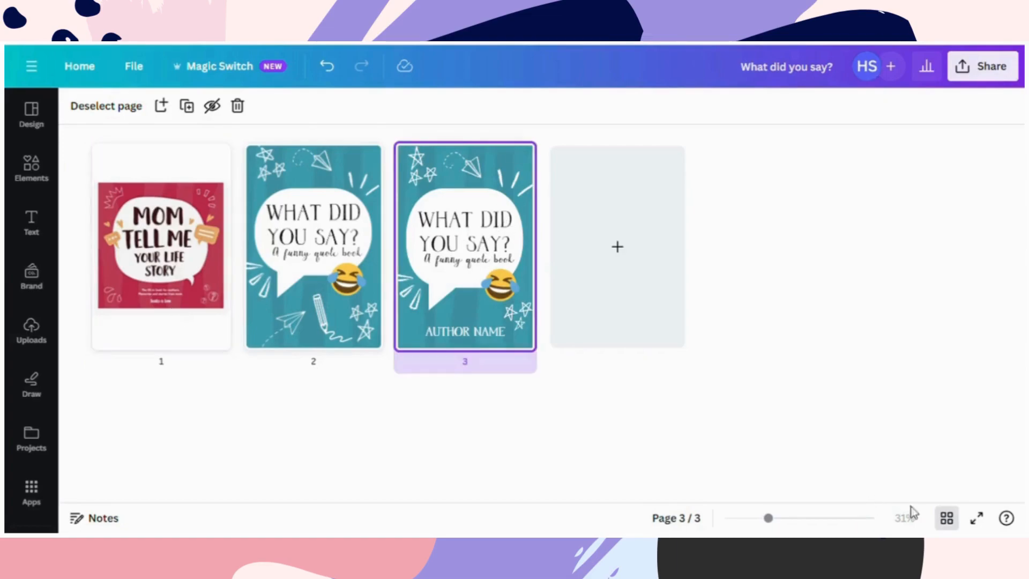
{"action": "left_click", "coordinate": [947, 518]}
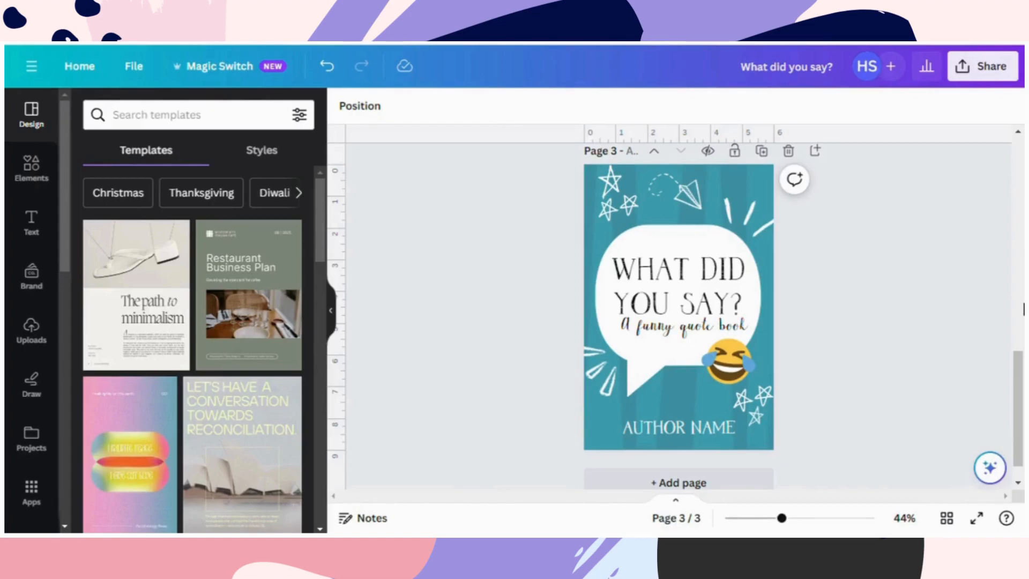
{"action": "left_click_drag", "start_coordinate": [1021, 386], "coordinate": [1021, 170]}
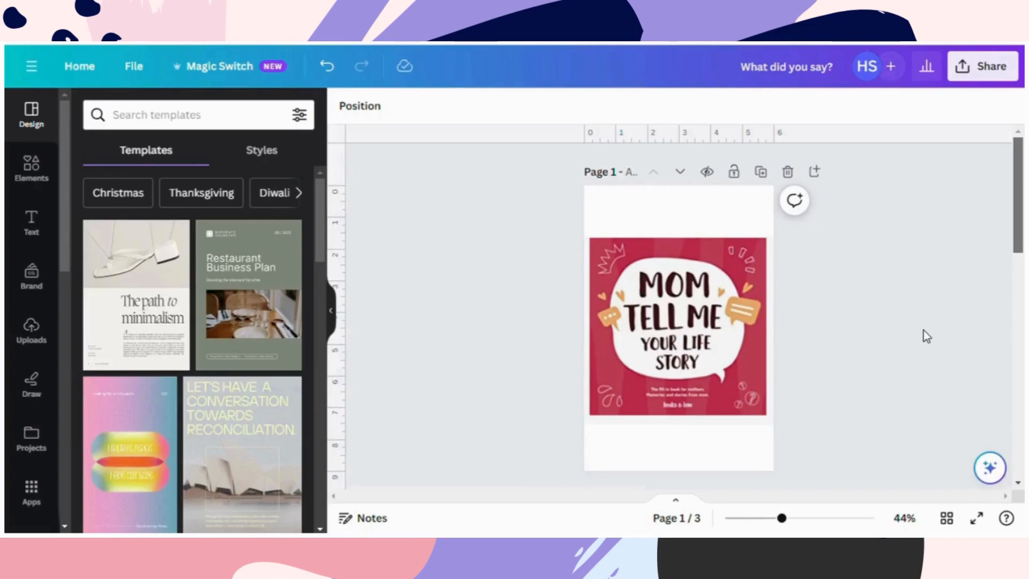
{"action": "scroll", "coordinate": [924, 332], "scroll_direction": "down", "scroll_amount": 1}
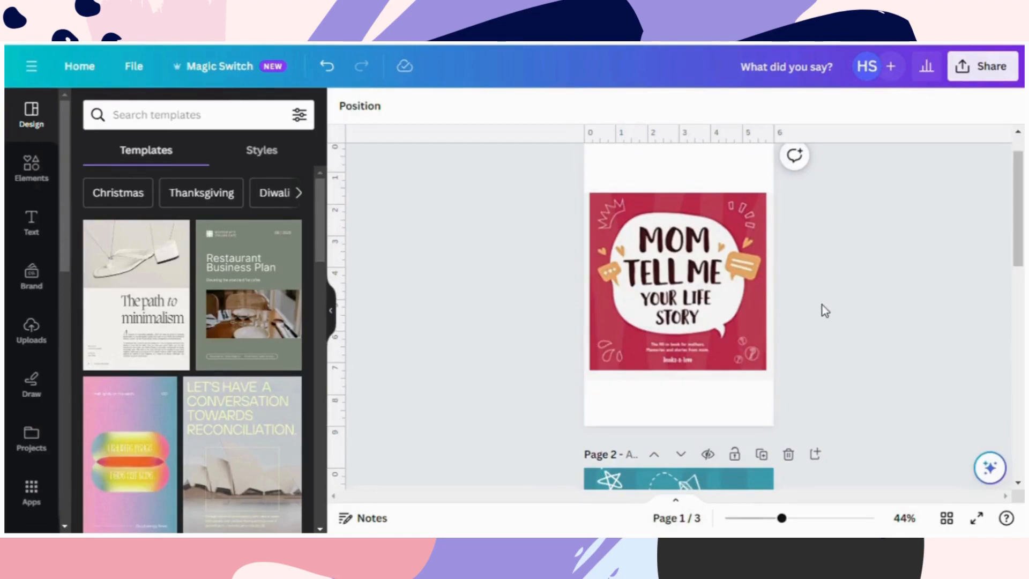
{"action": "left_click_drag", "start_coordinate": [1021, 204], "coordinate": [1023, 389]}
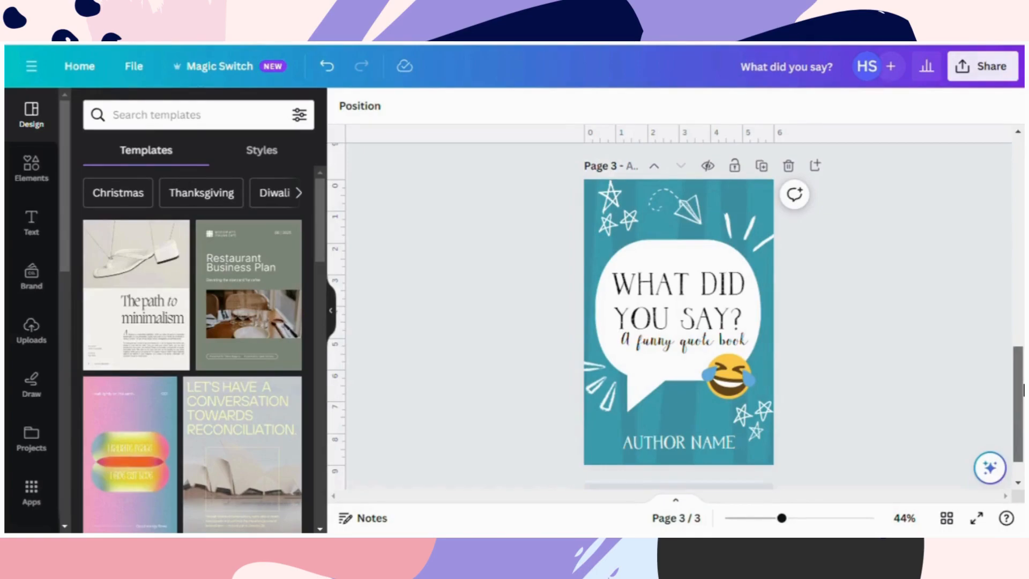
{"action": "left_click_drag", "start_coordinate": [1024, 389], "coordinate": [1024, 394]}
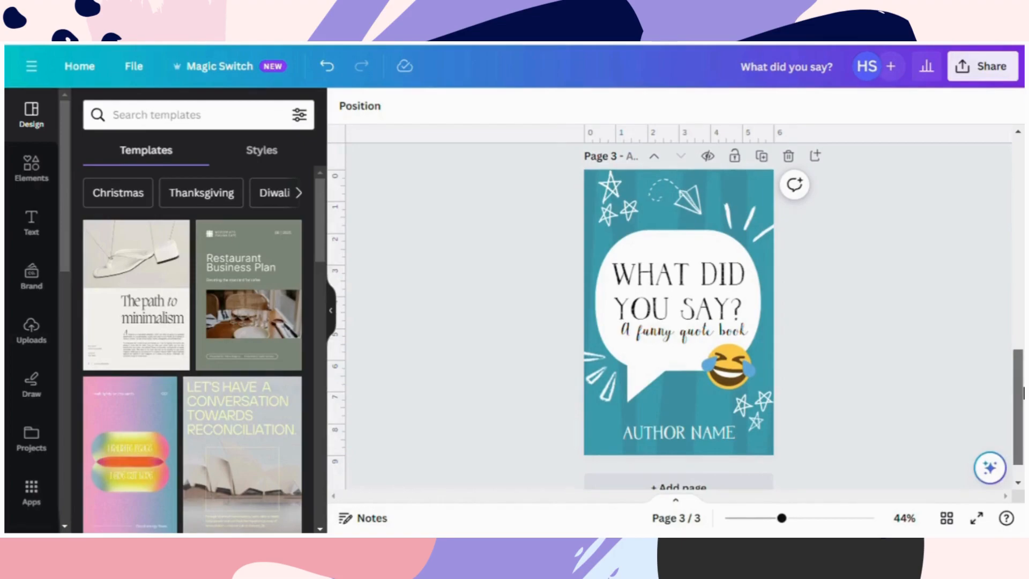